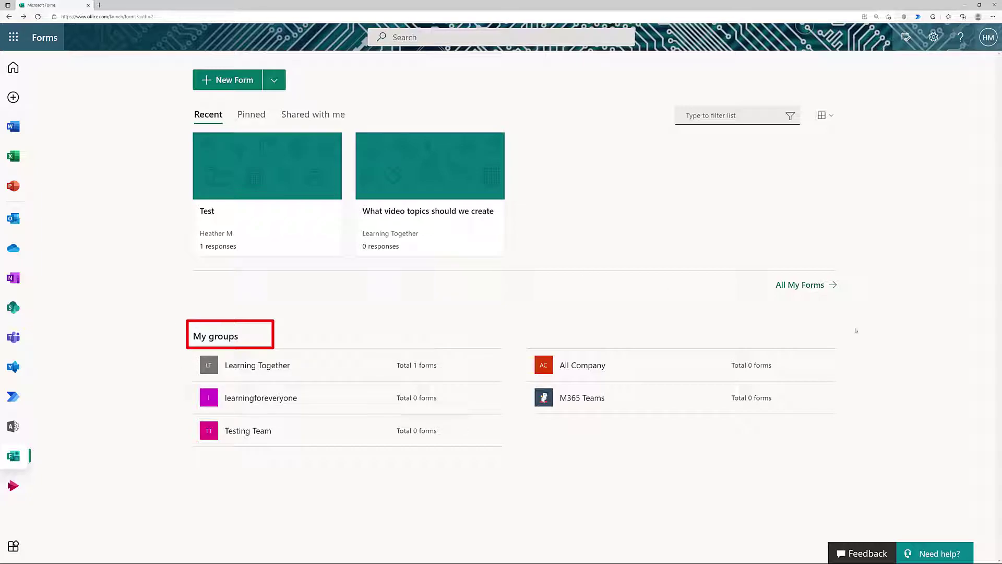
- Check the My forms list, which holds only the form Test, and return to the Forms home page
left_click(811, 286)
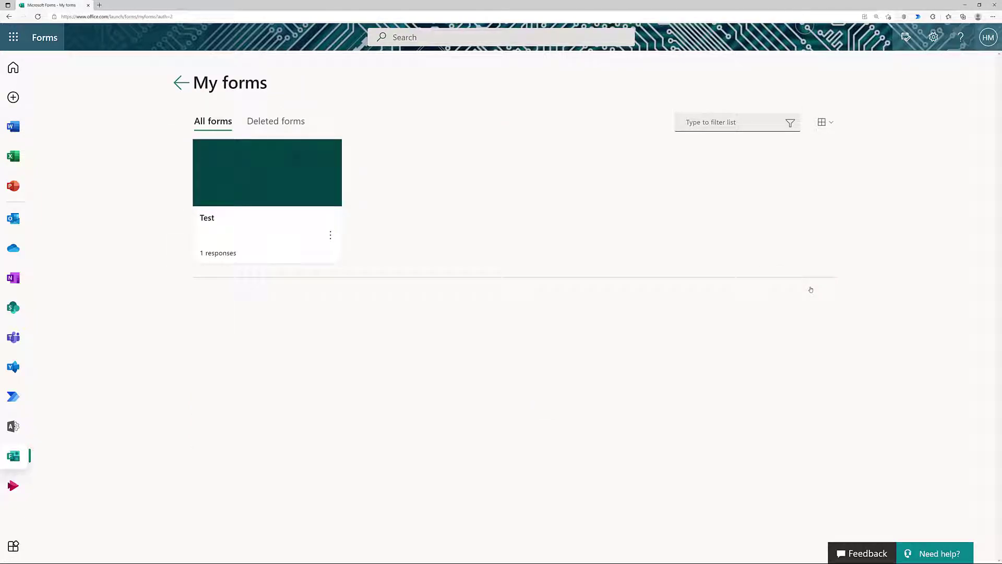
left_click(178, 83)
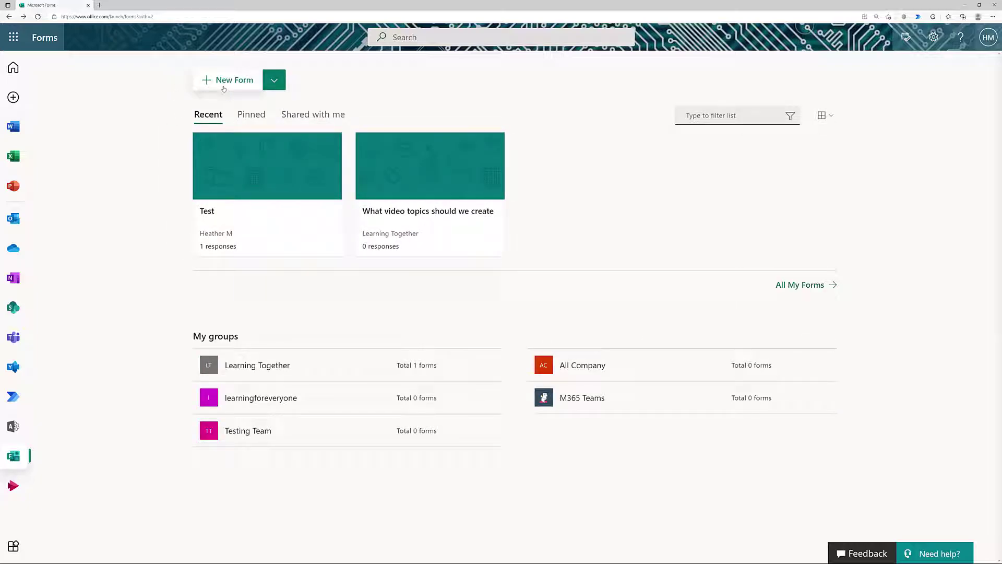
- Create a form titled 'Training Ideas' in bold yellow, described 'Please tell me what classes you want to take.'
left_click(275, 82)
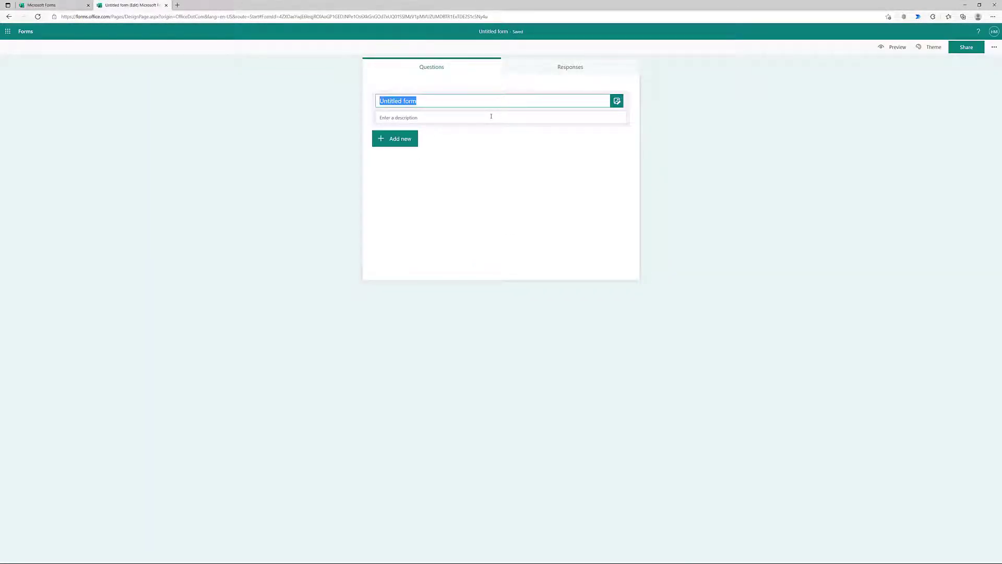
type("Training ")
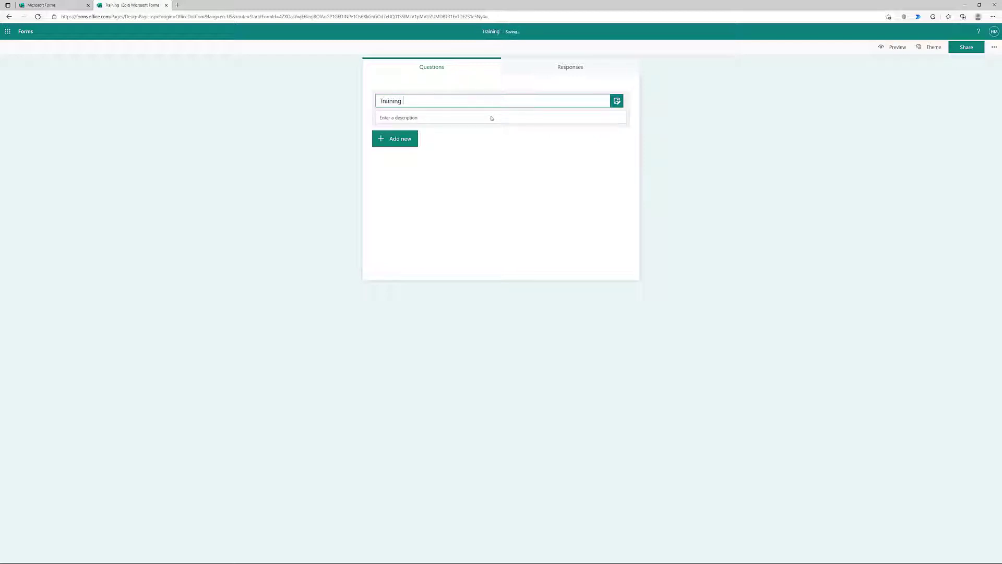
type("Ideas")
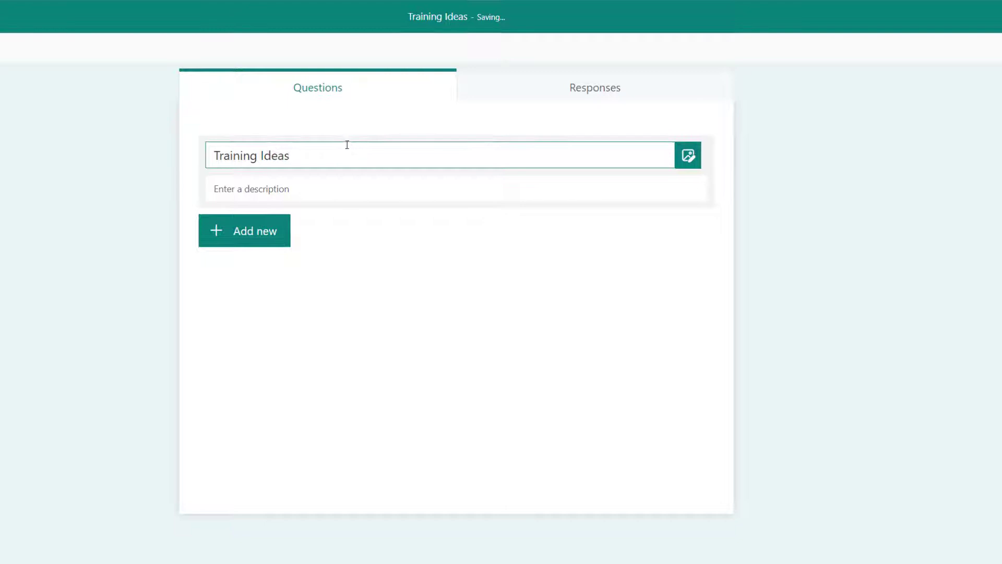
left_click_drag(293, 156, 214, 156)
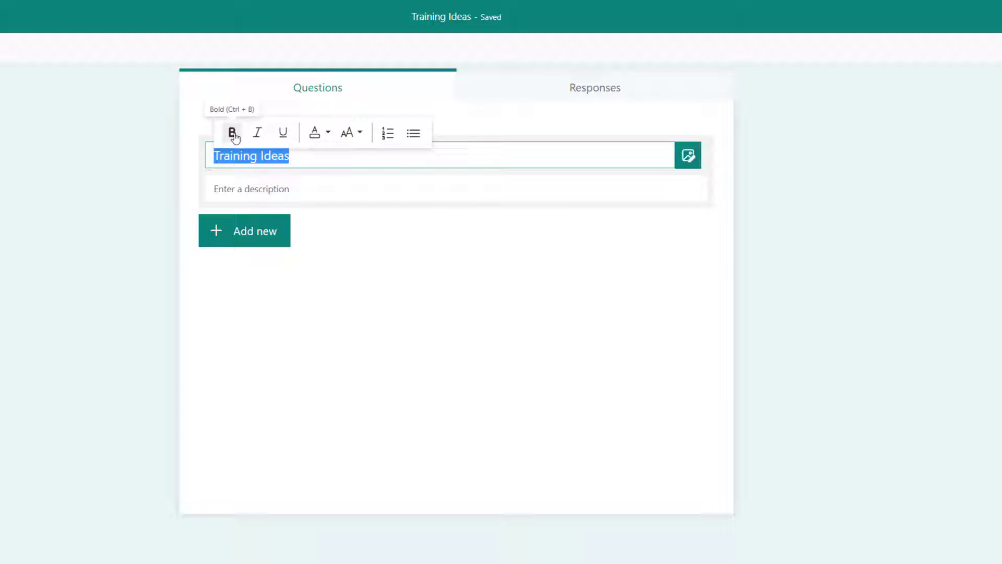
left_click(321, 138)
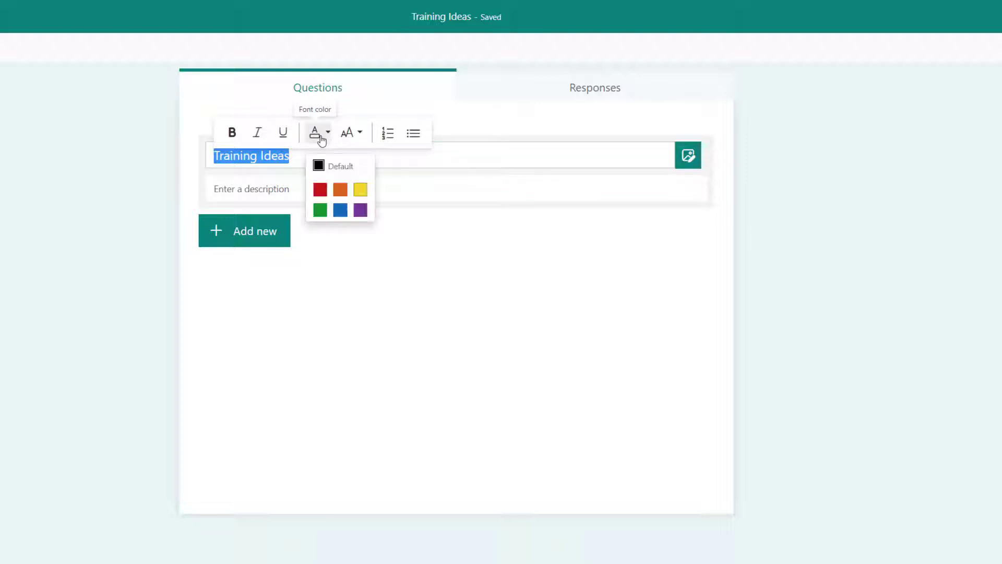
left_click(364, 193)
left_click(382, 162)
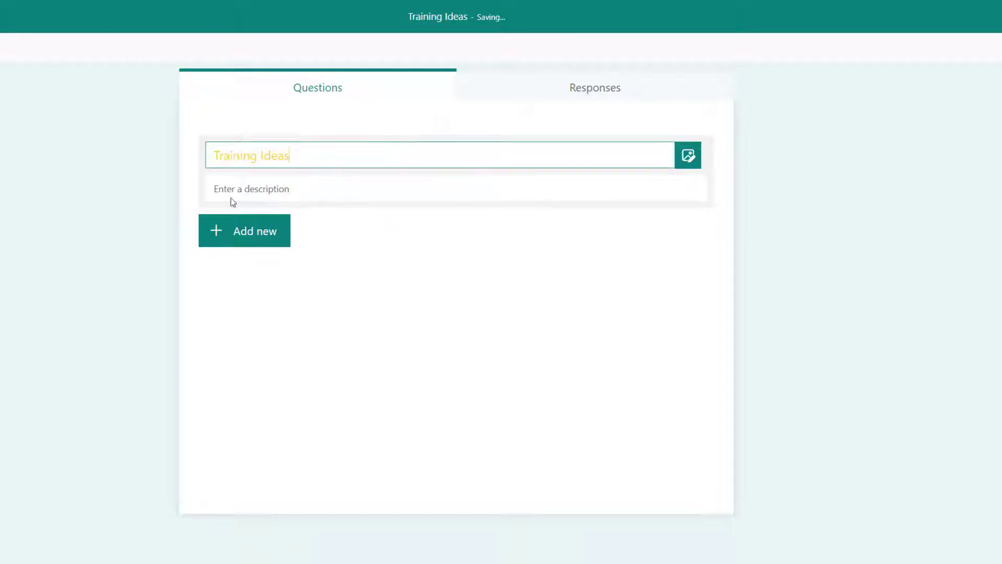
left_click_drag(291, 156, 214, 156)
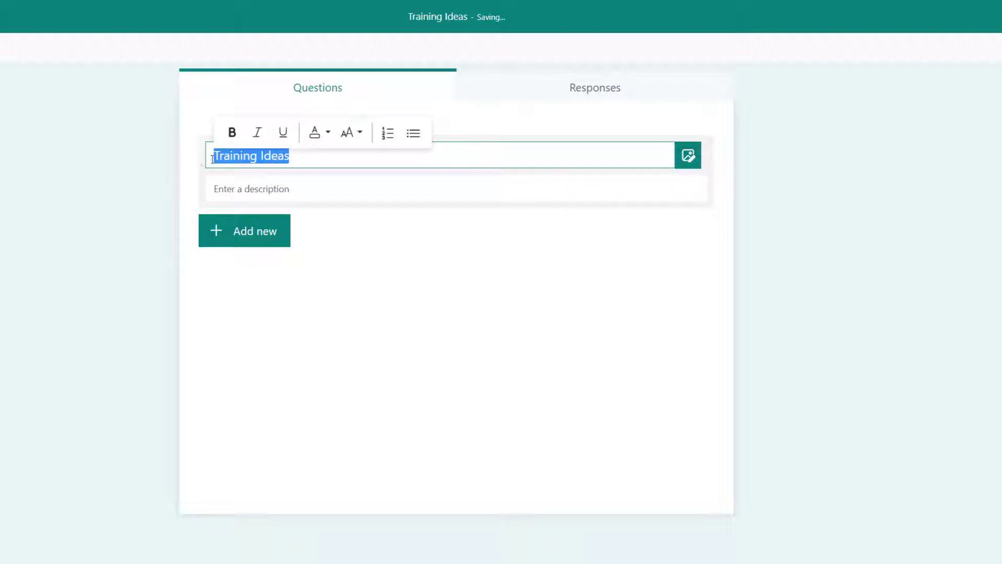
left_click(231, 133)
left_click(262, 188)
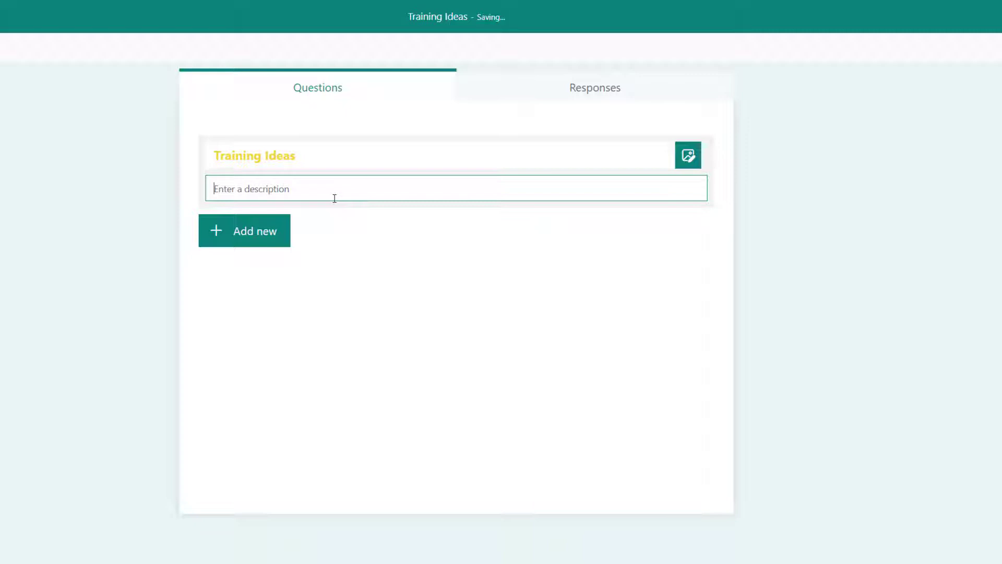
type("Please tell me what classes you want t")
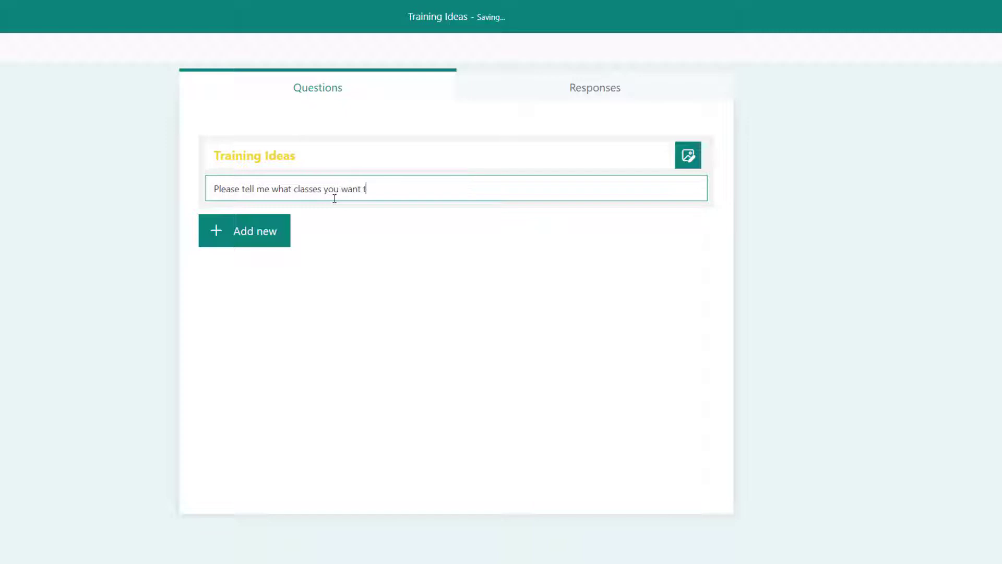
type("o take.")
- Browse the additional question types, then add a Choice question as question 1
left_click(261, 246)
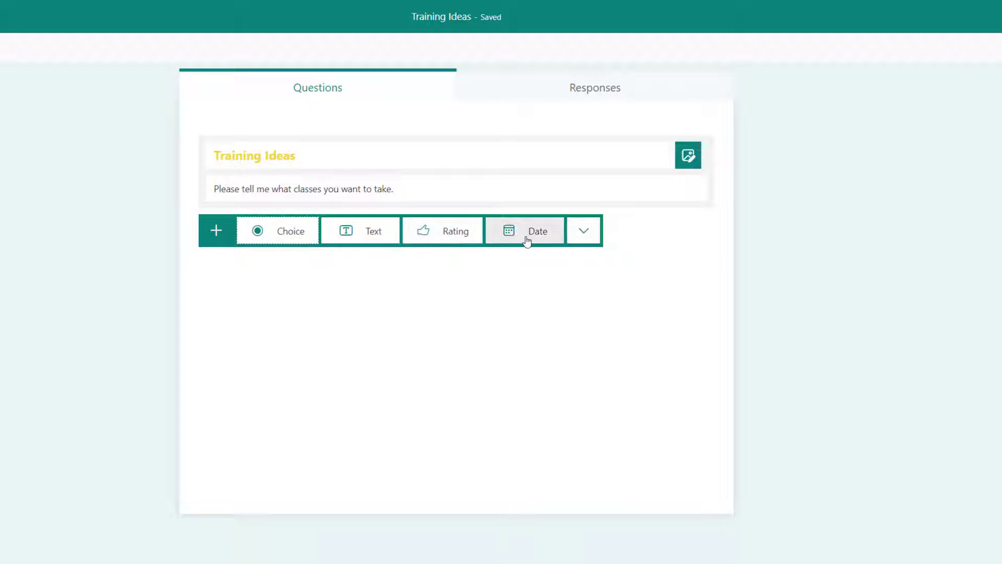
left_click(586, 235)
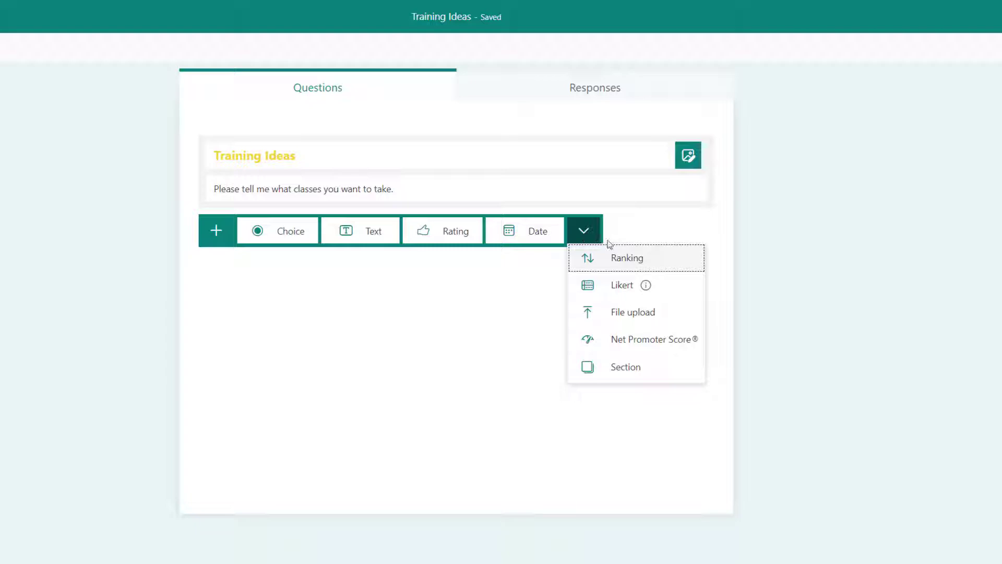
mouse_move(700, 287)
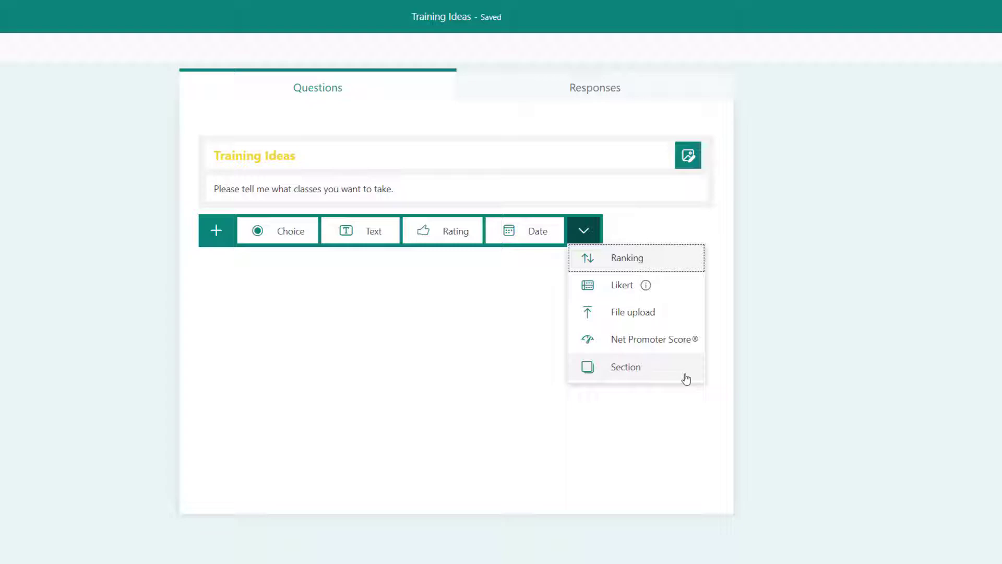
left_click(278, 236)
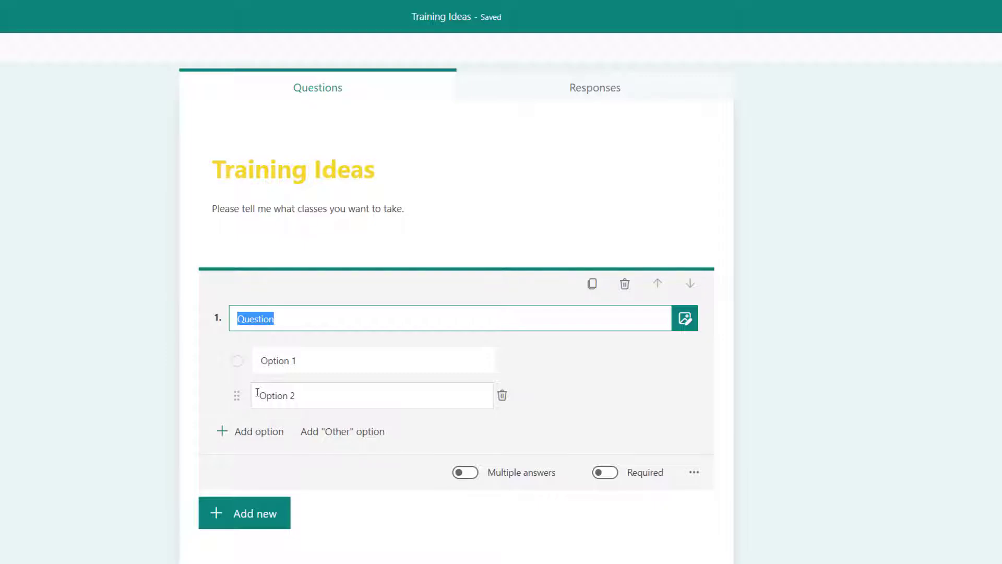
- Word question 1 'Can you see this question' and accept the suggested Yes, No, Maybe answers
type("Can")
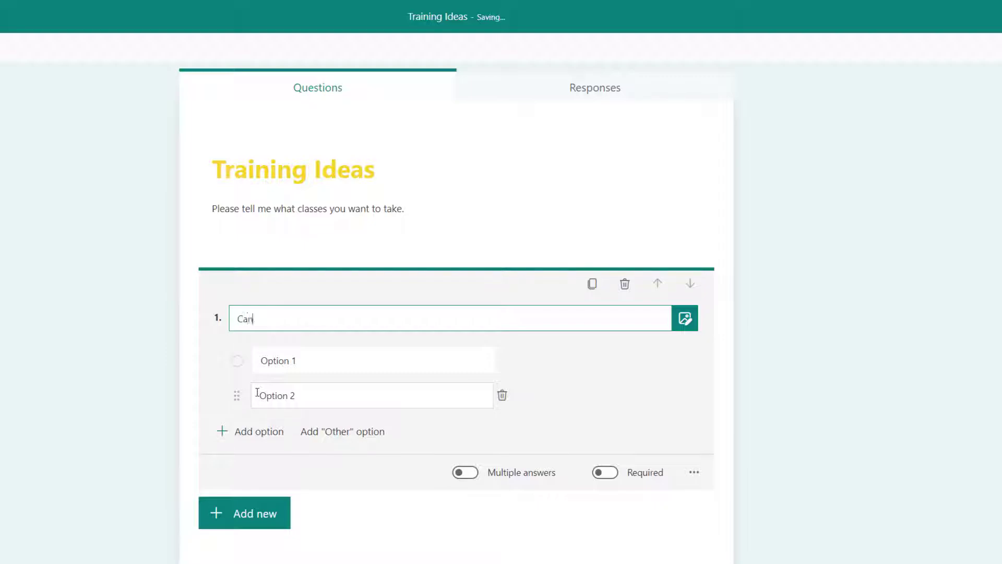
type(" you see this question")
key("Tab")
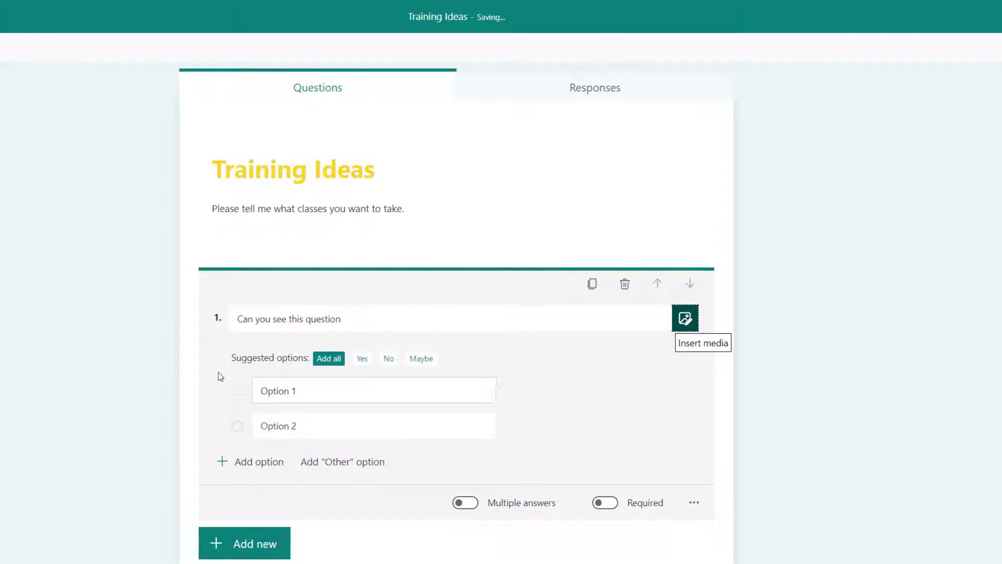
left_click(327, 362)
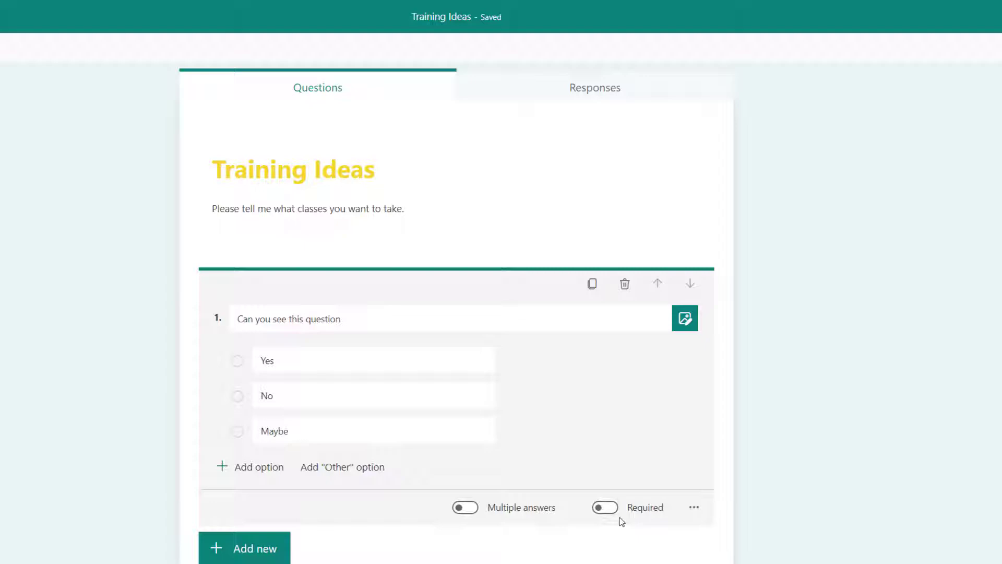
left_click(694, 507)
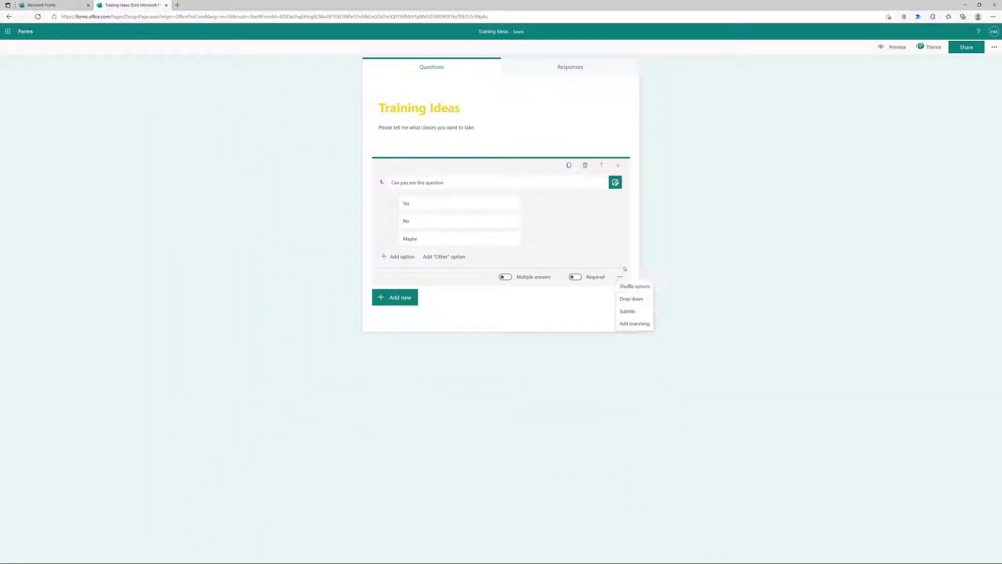
- Add a File upload question from the extra question types, bringing up the SharePoint folder notice
left_click(601, 314)
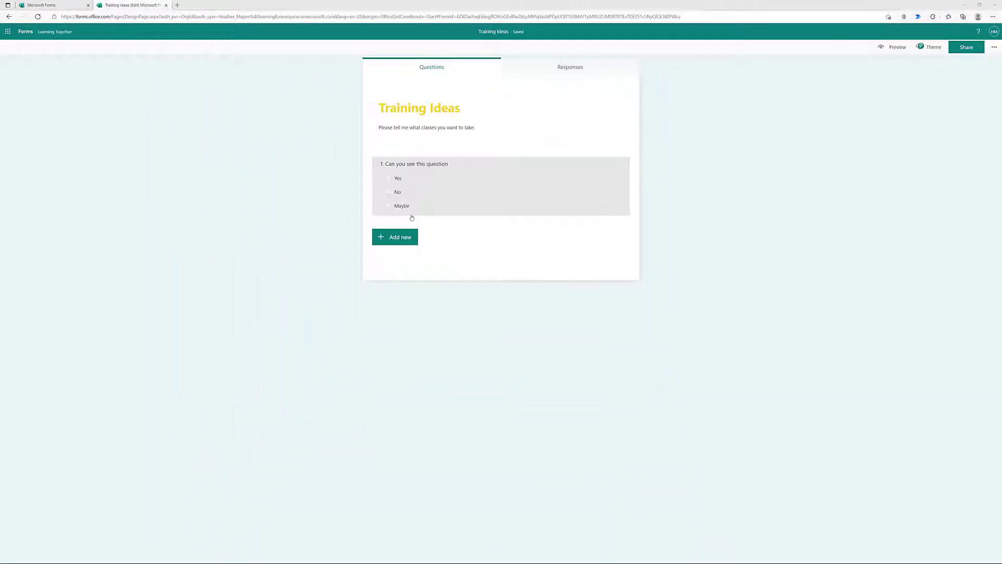
left_click(392, 241)
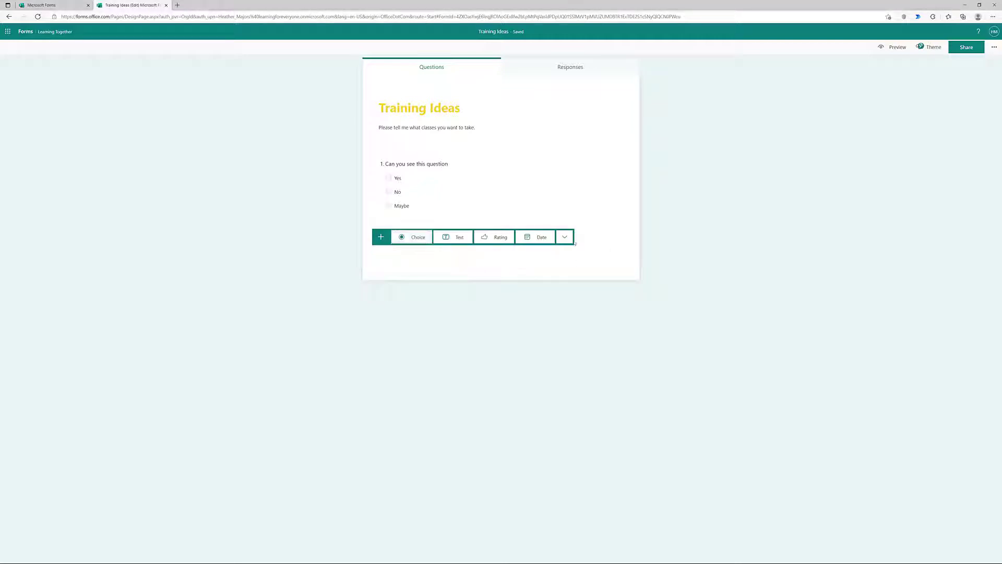
left_click(566, 236)
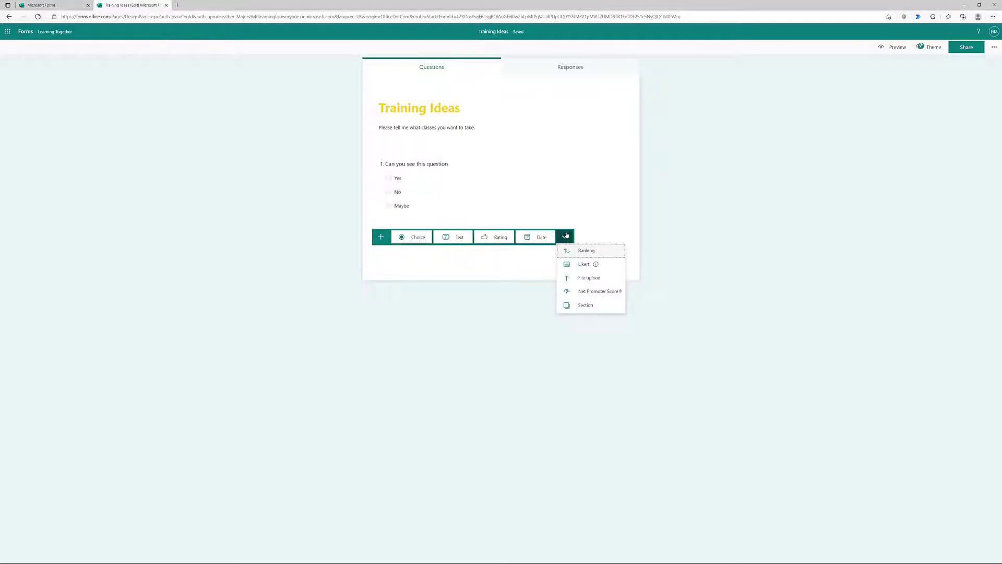
left_click(581, 279)
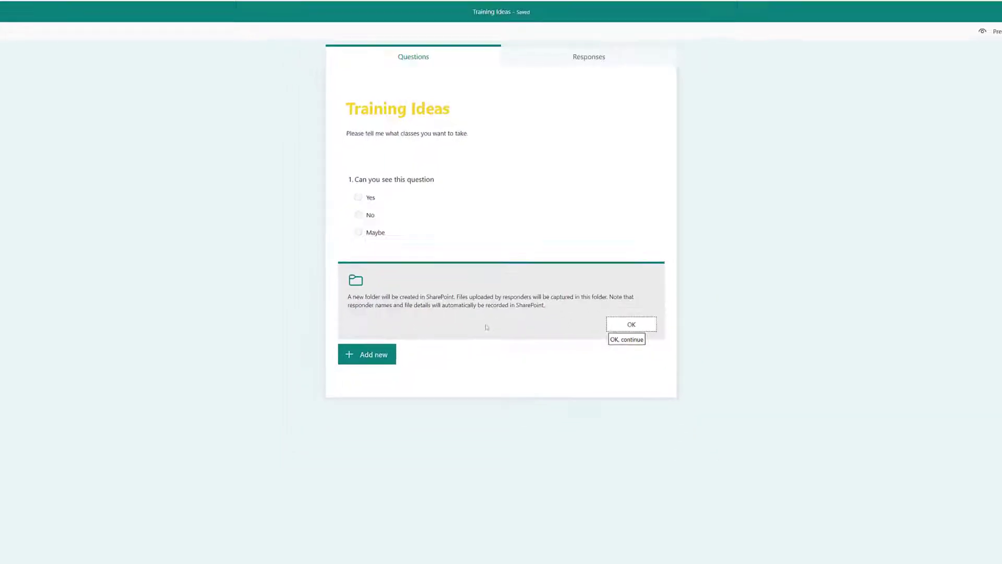
- Acknowledge the SharePoint notice and title question 2 'Upload the details of your idea.'
left_click(605, 277)
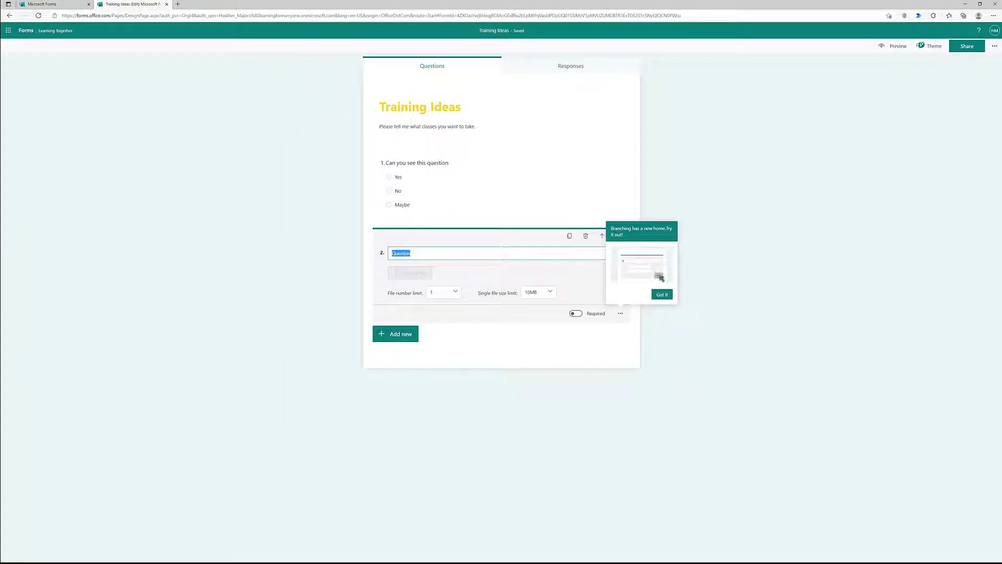
key("ctrl+v")
type("Upload the detai")
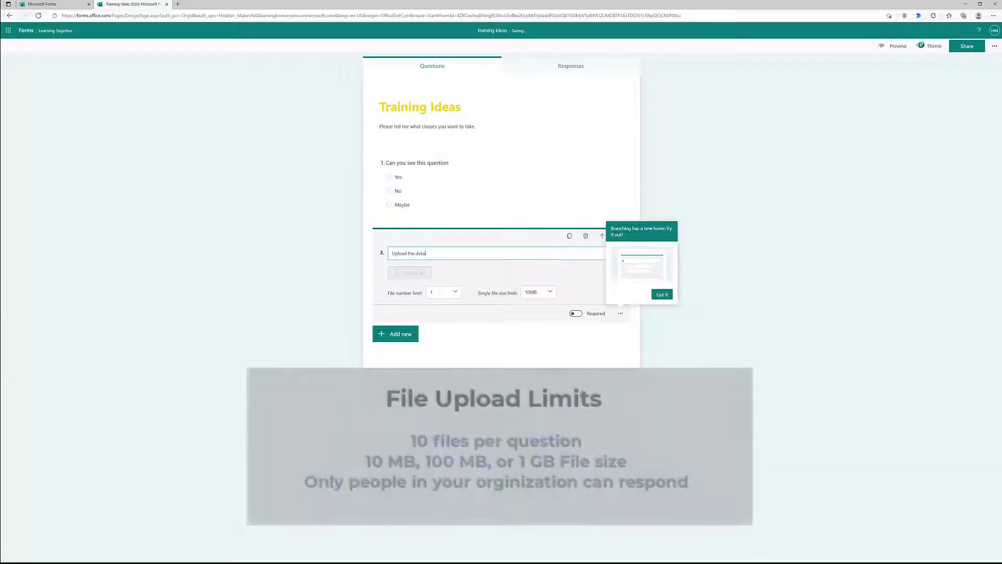
type("ls of your idea.")
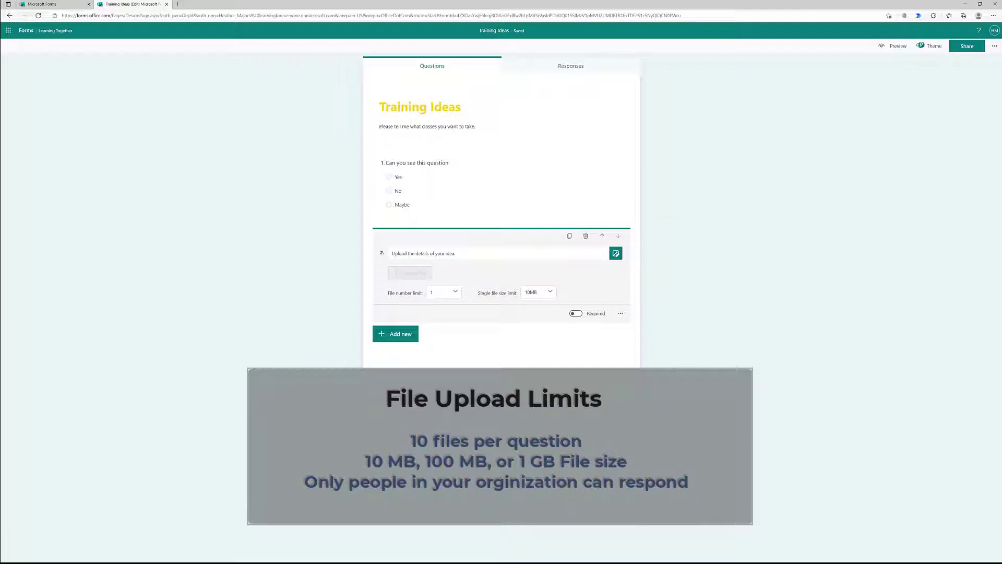
- Keep question 2 limited to 1 file of 10MB and bring up the theme ideas
left_click(443, 293)
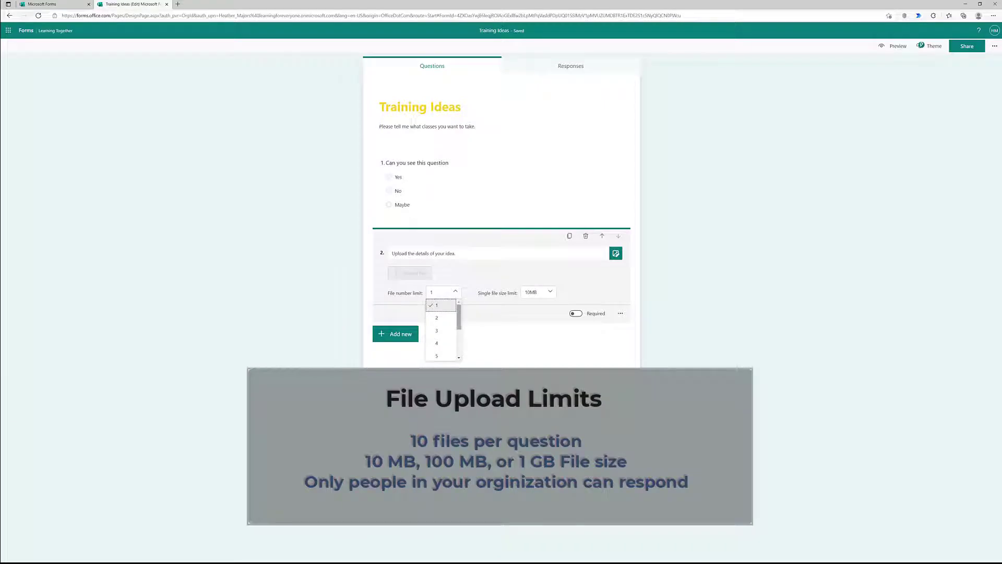
scroll(441, 330, "down", 3)
left_click(537, 292)
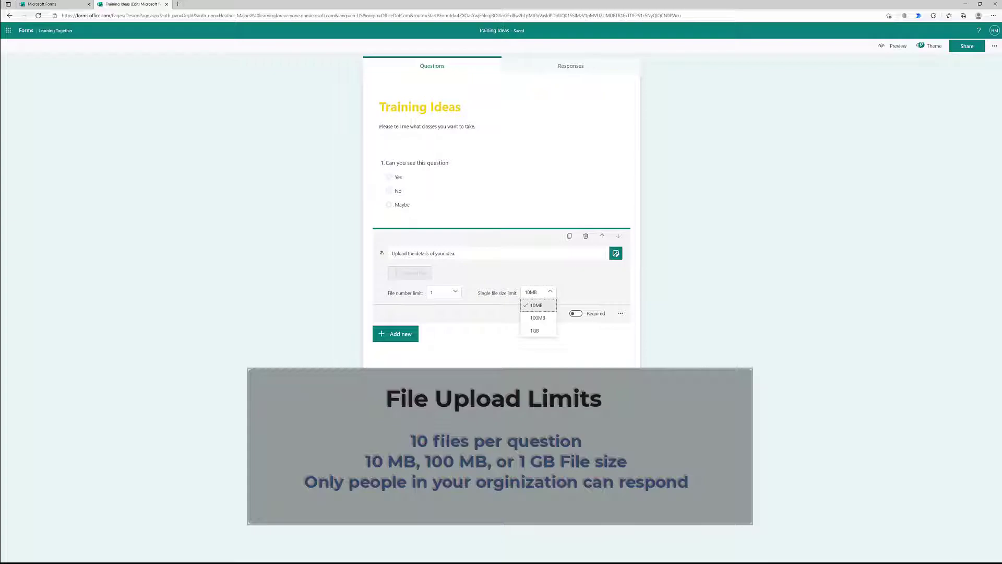
key("Escape")
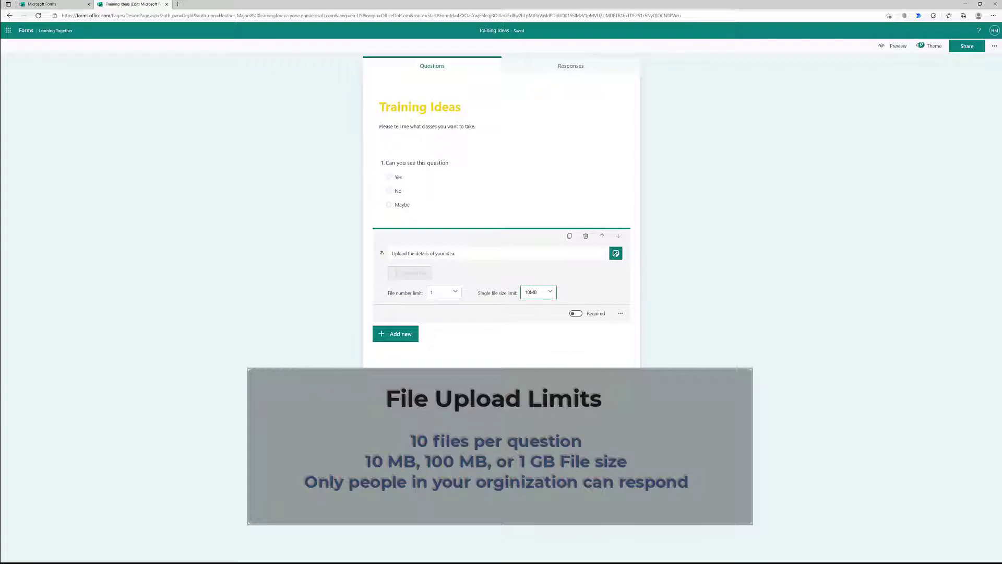
left_click(424, 253)
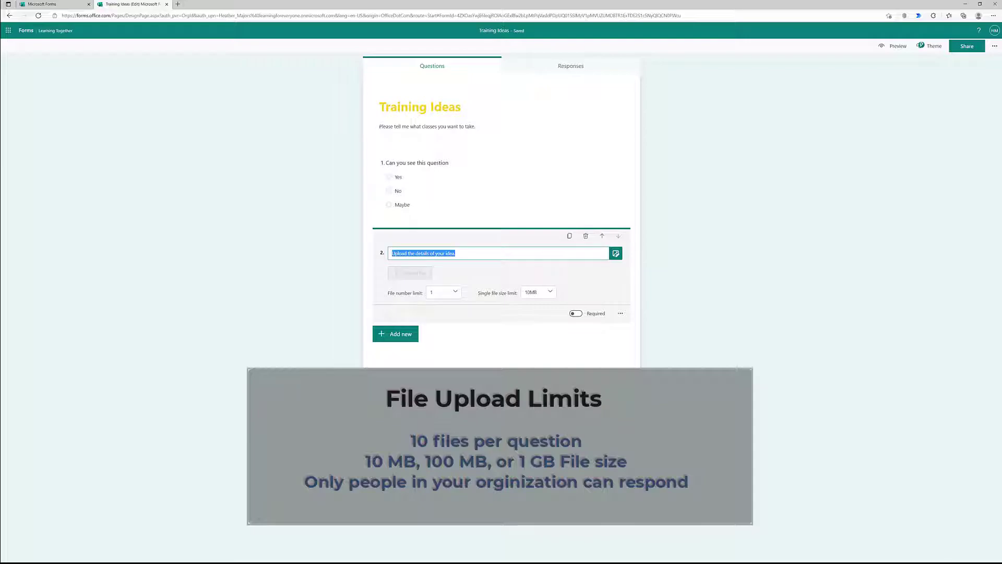
key("Escape")
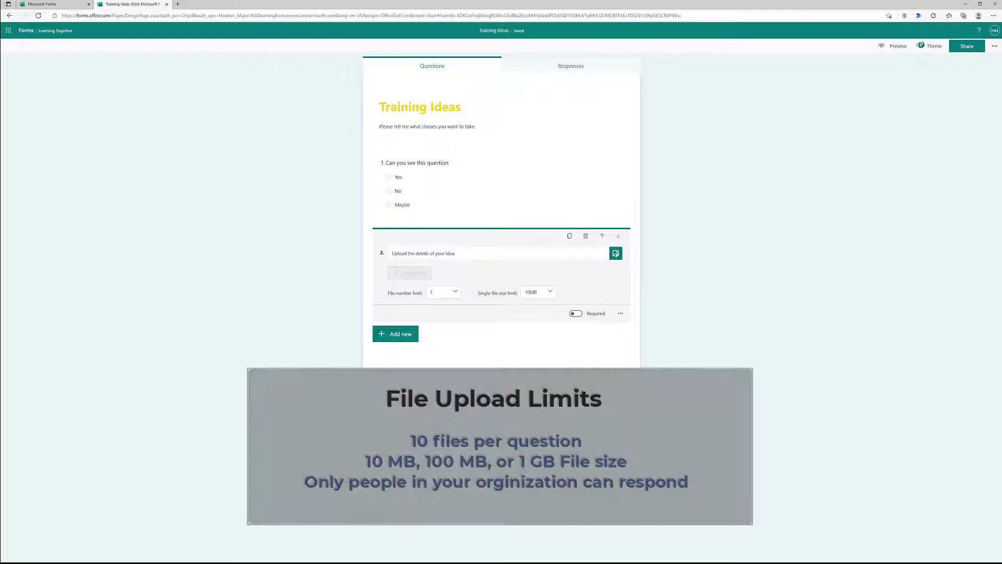
left_click(264, 135)
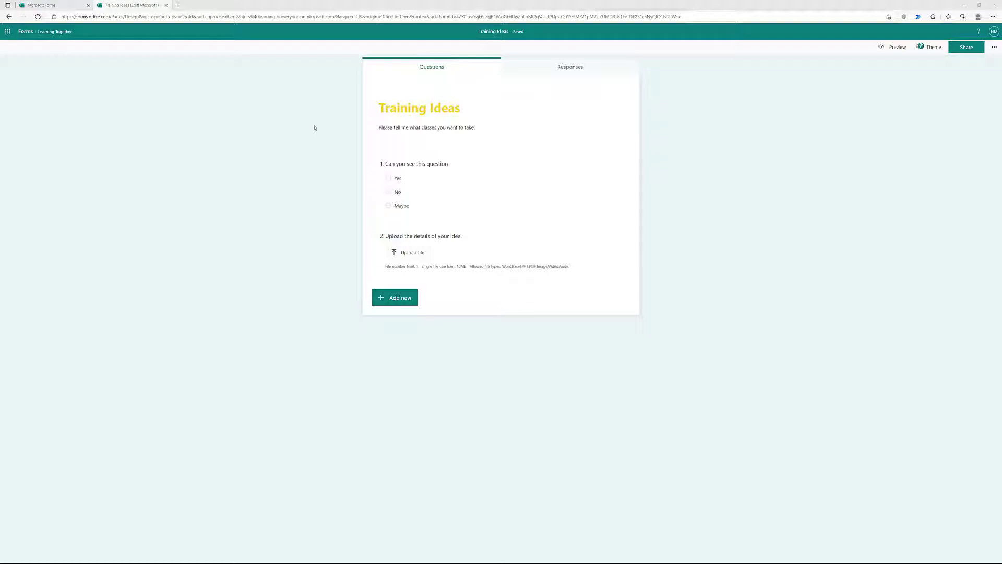
left_click(930, 50)
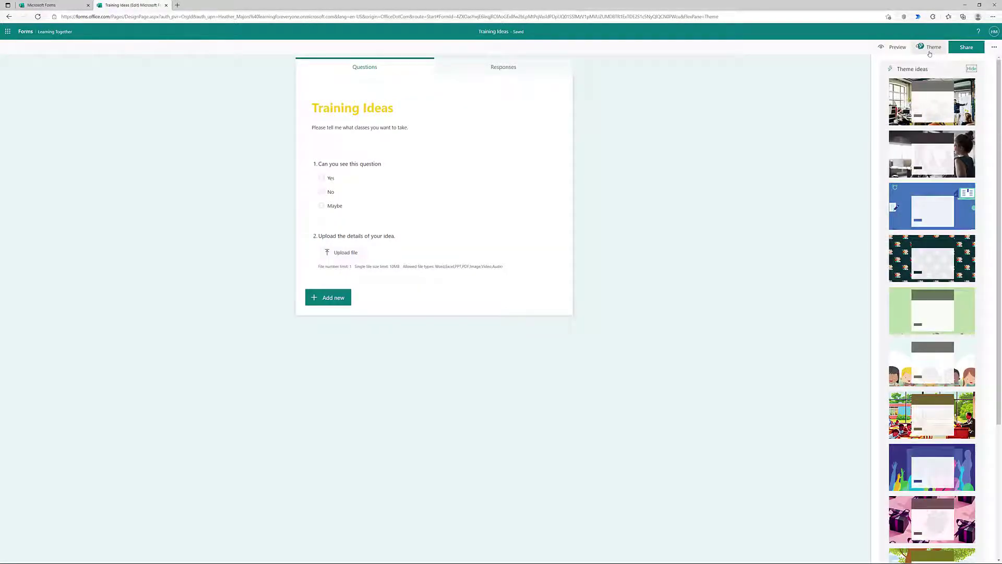
- Retitle the form from 'Training Ideas' to 'Registration' and reopen the theme ideas
scroll(903, 128, "down", 4)
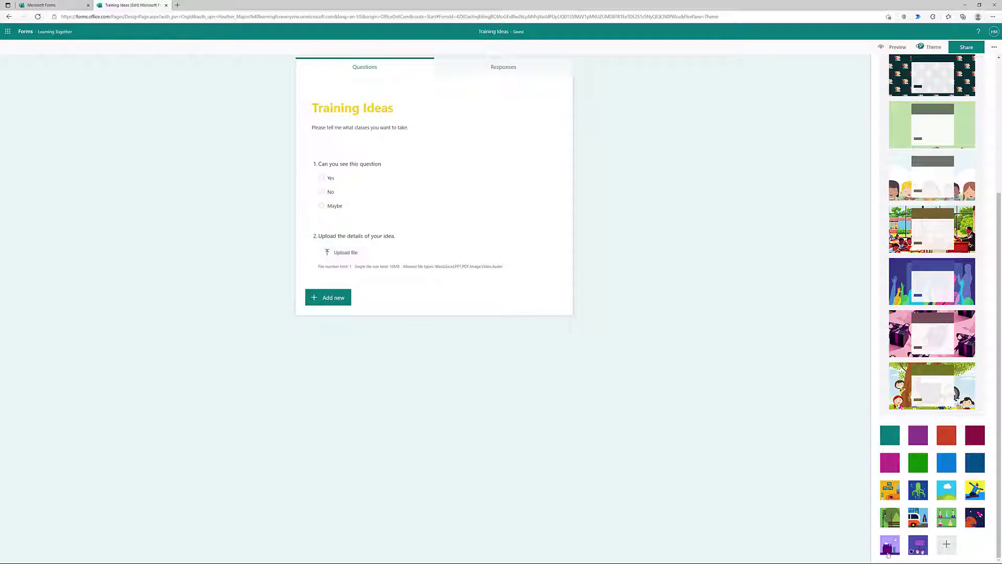
left_click(457, 109)
left_click_drag(457, 109, 368, 113)
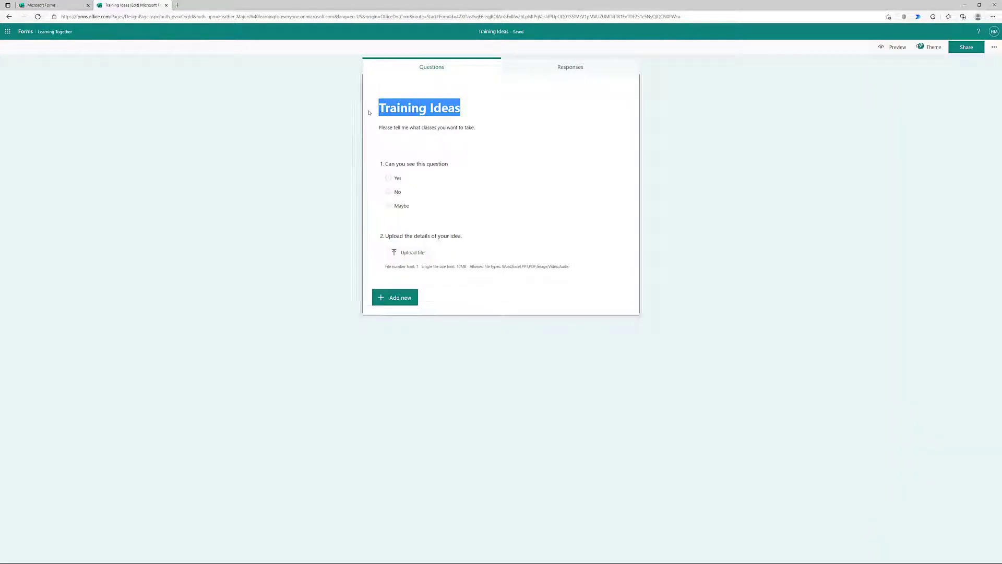
left_click(463, 110)
type("Registration")
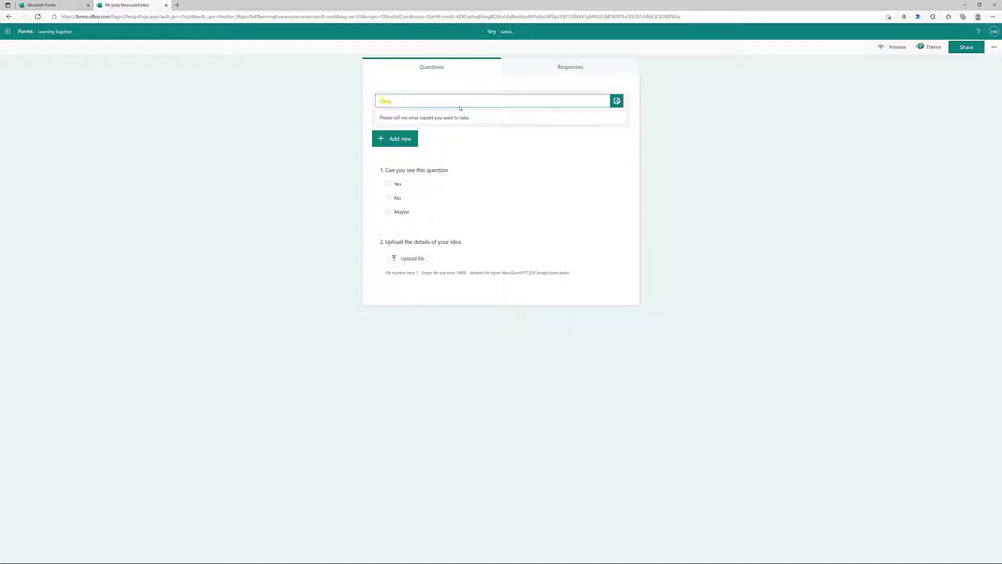
left_click(646, 134)
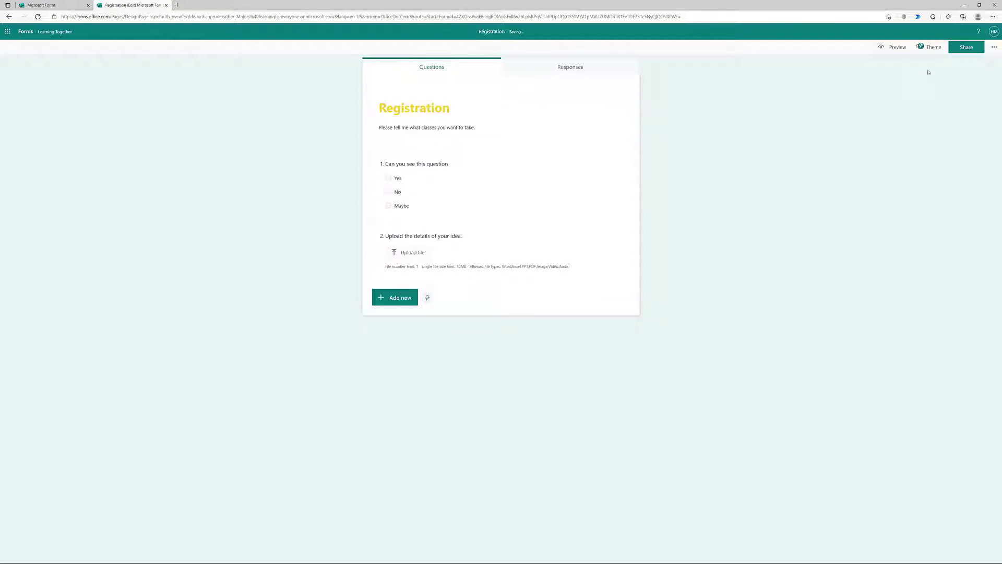
left_click(929, 47)
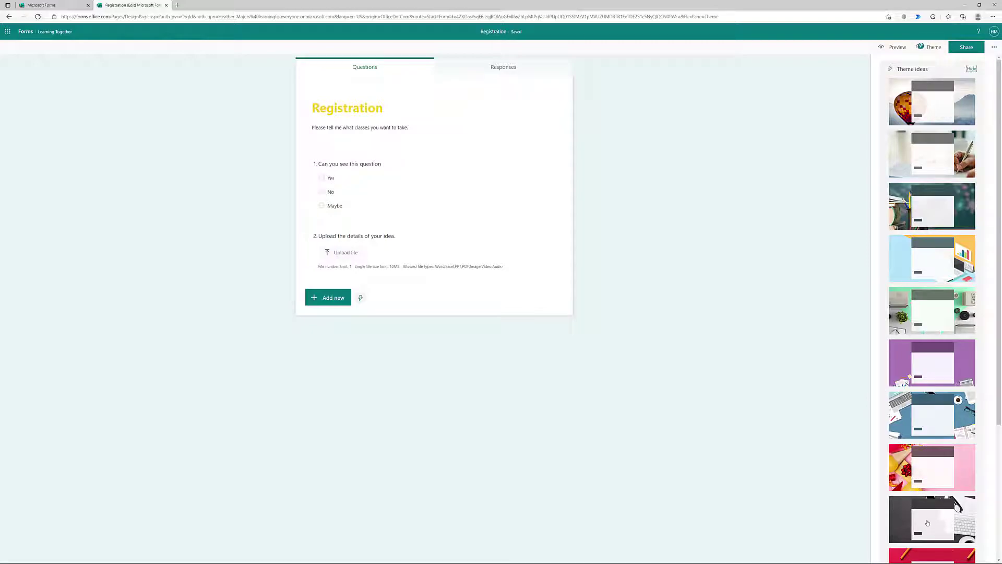
scroll(928, 522, "down", 2)
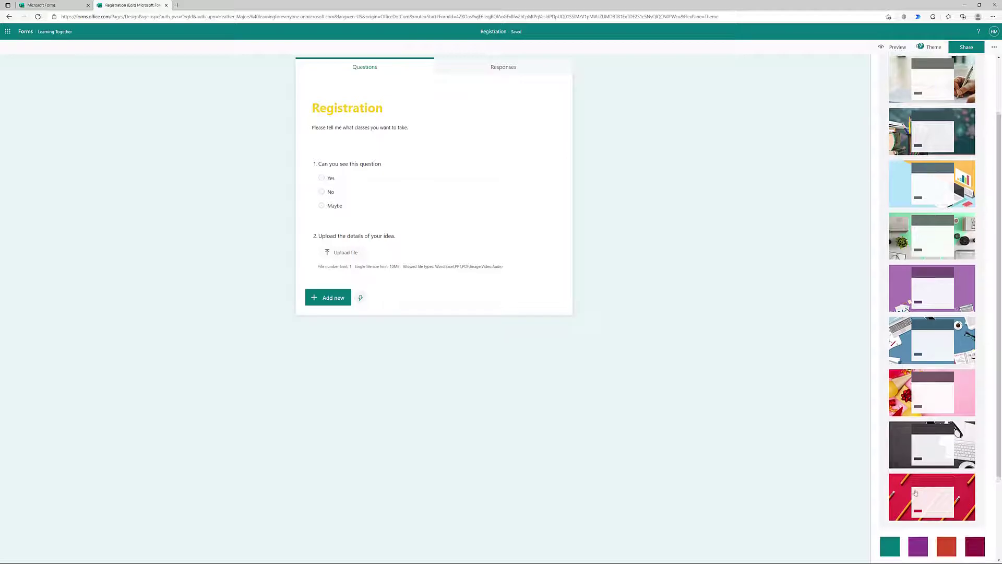
- Apply the dark desk-and-keyboard photo theme, glance at its customisation options, then close the theme ideas
left_click(903, 451)
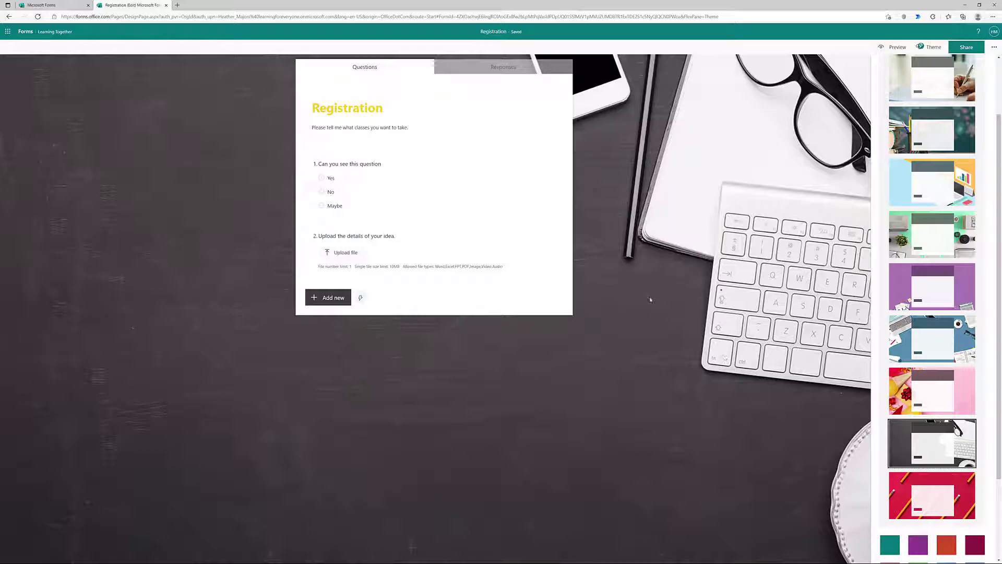
scroll(998, 462, "down", 3)
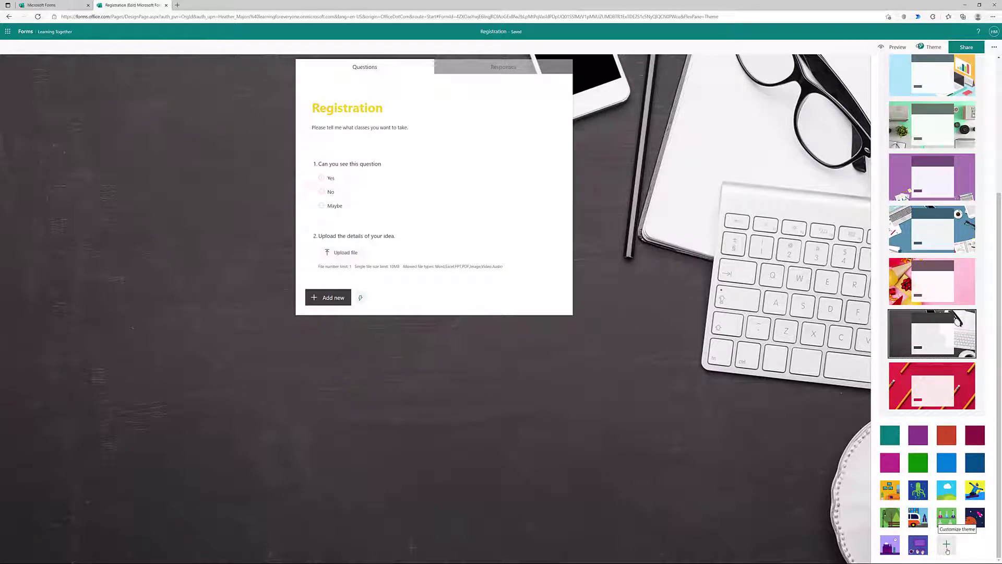
left_click(947, 545)
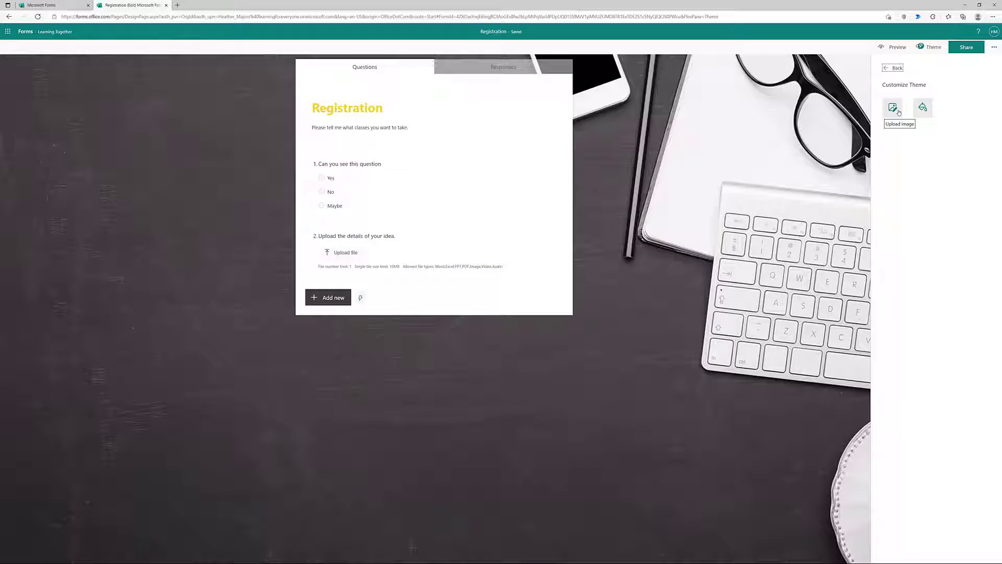
left_click(891, 69)
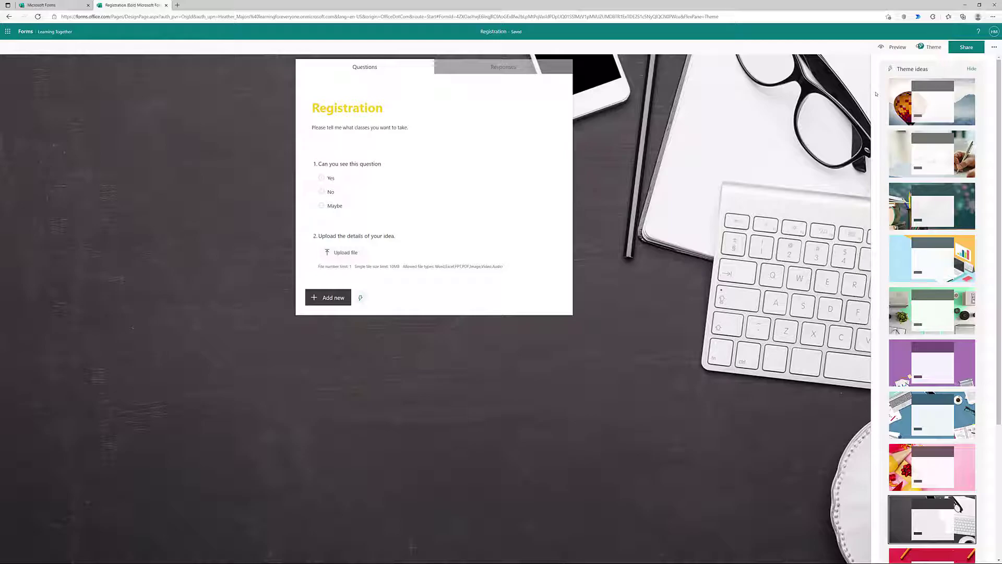
left_click(573, 373)
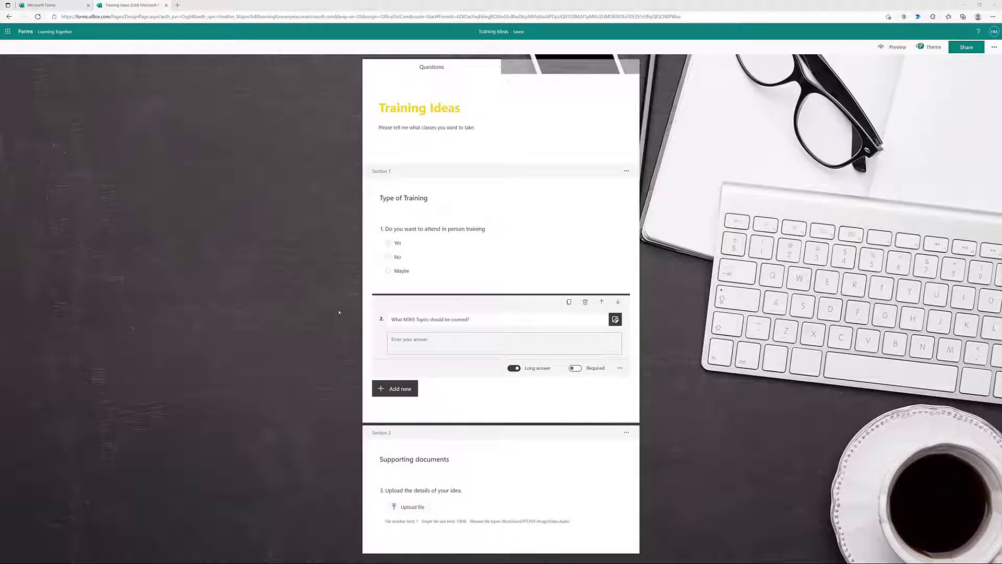
- Preview pages 1 and 2 of the form, then return to the editor showing 'Type of Training' and 'Supporting documents'
left_click(208, 229)
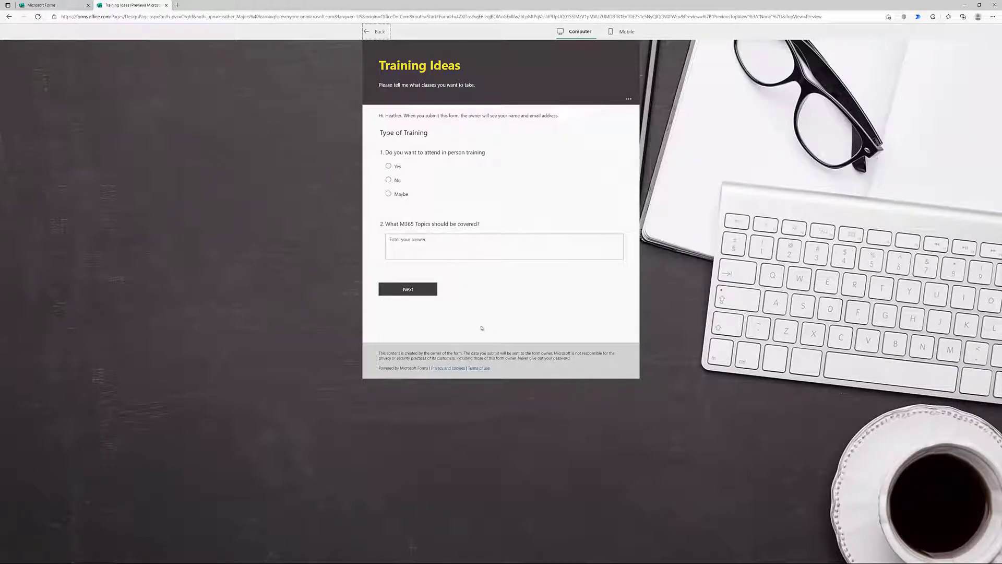
left_click(415, 295)
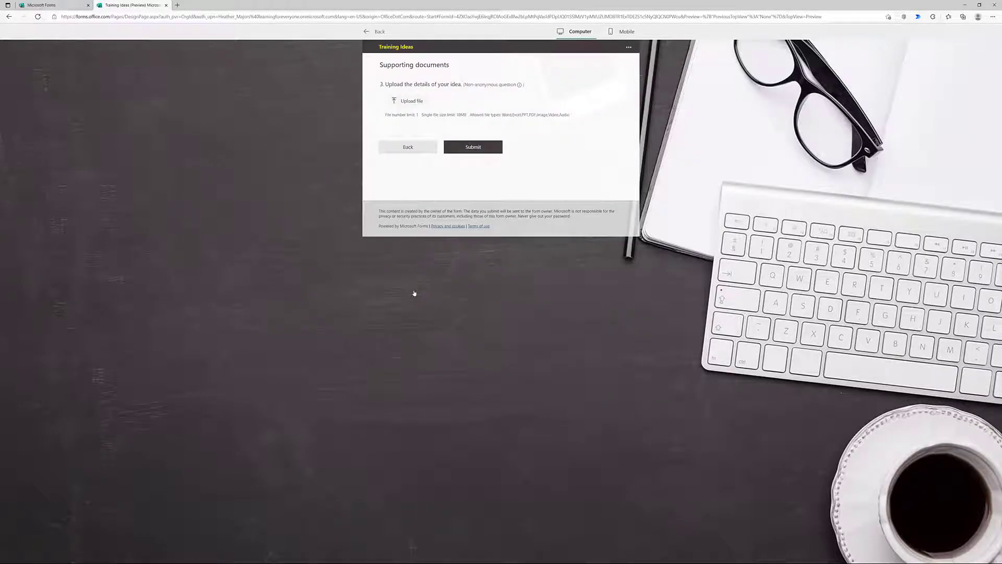
left_click(400, 150)
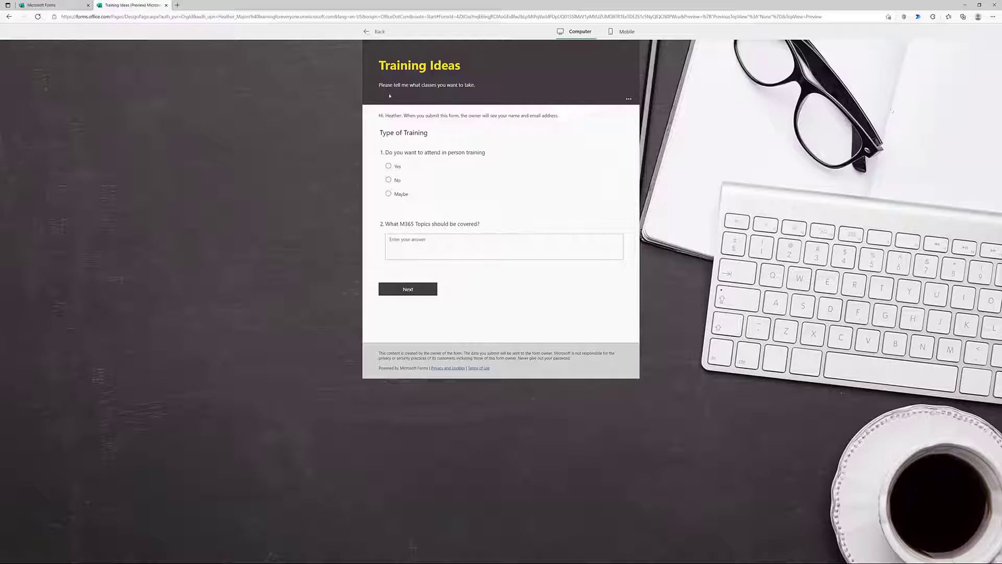
left_click(366, 34)
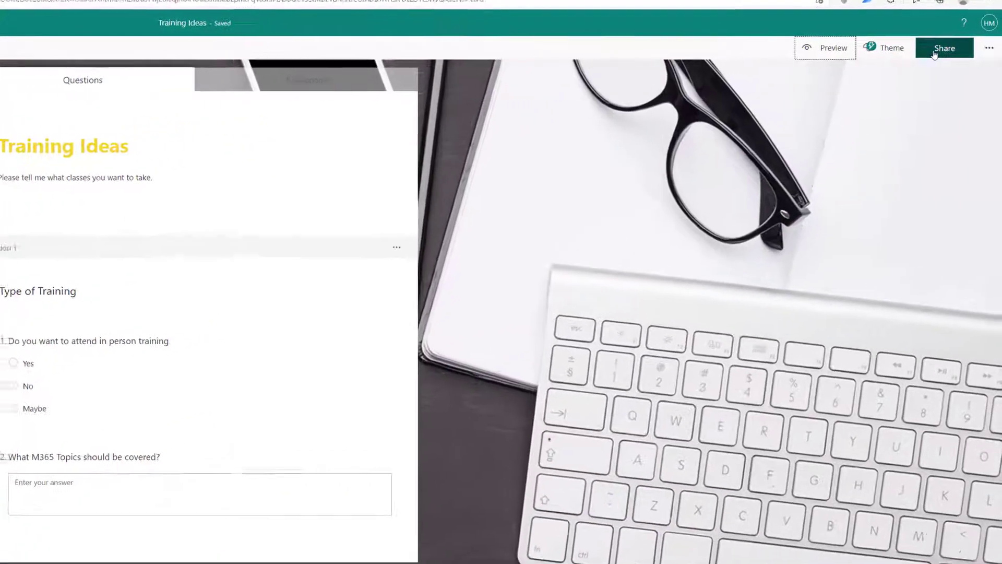
- Open the form's sharing options with responses kept to 'Only people in my organization can respond'
left_click(935, 52)
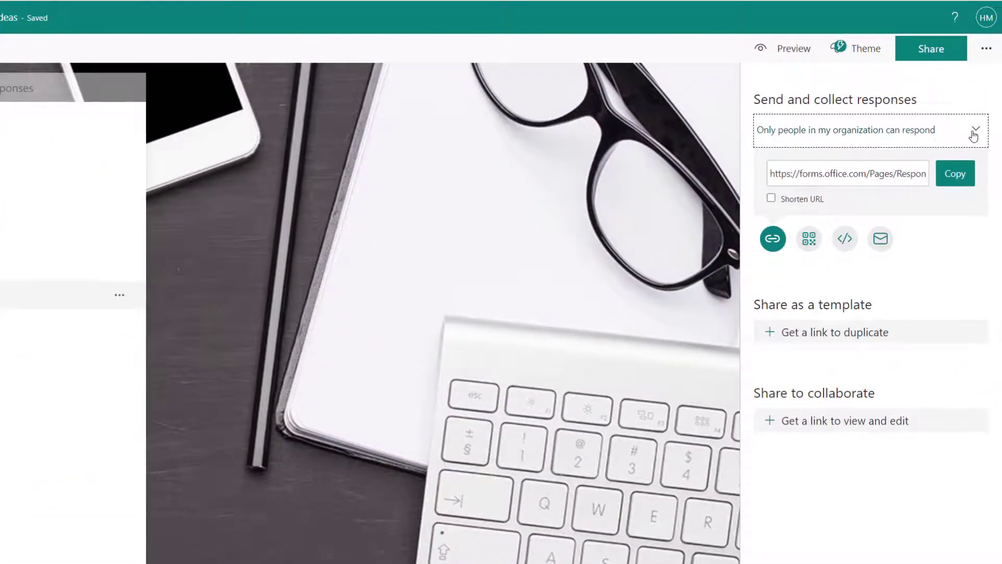
left_click(975, 134)
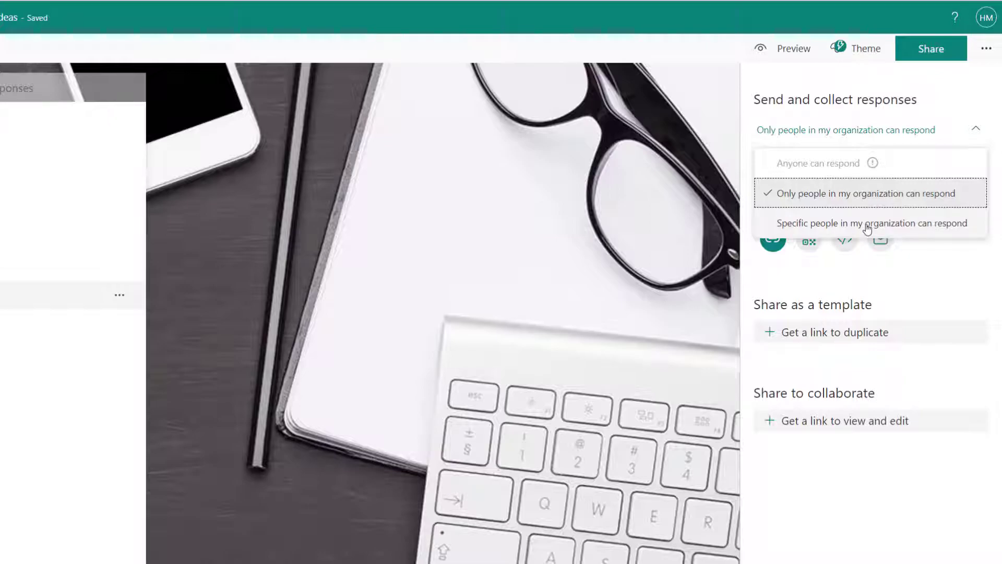
left_click(861, 192)
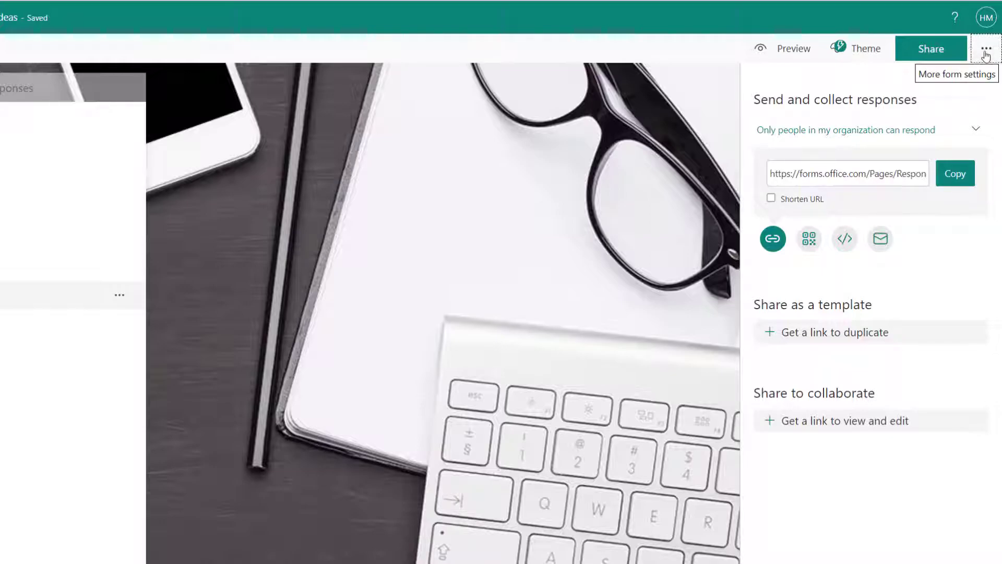
- Open the form's Settings to check responses are limited to the organization and names recorded
left_click(985, 52)
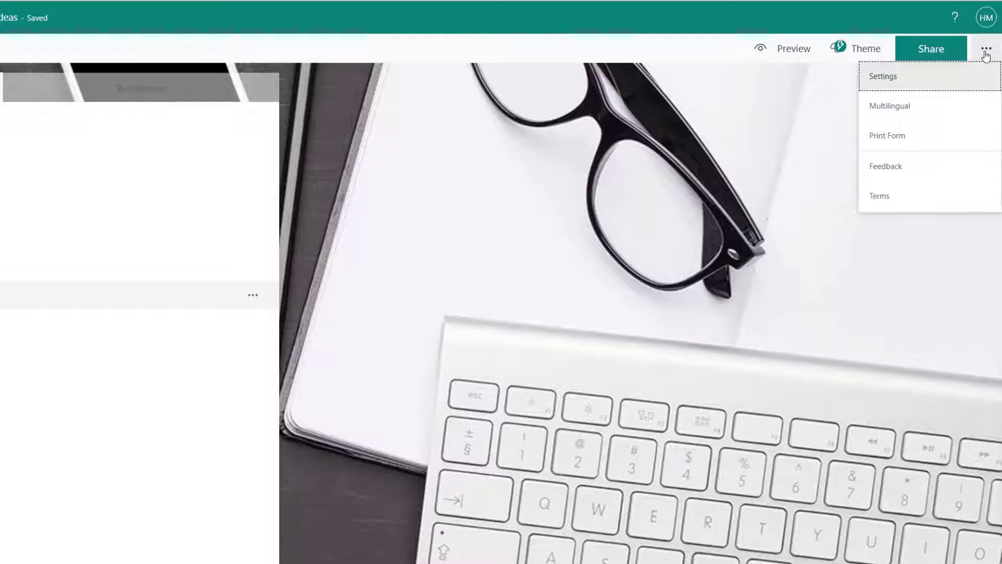
left_click(886, 77)
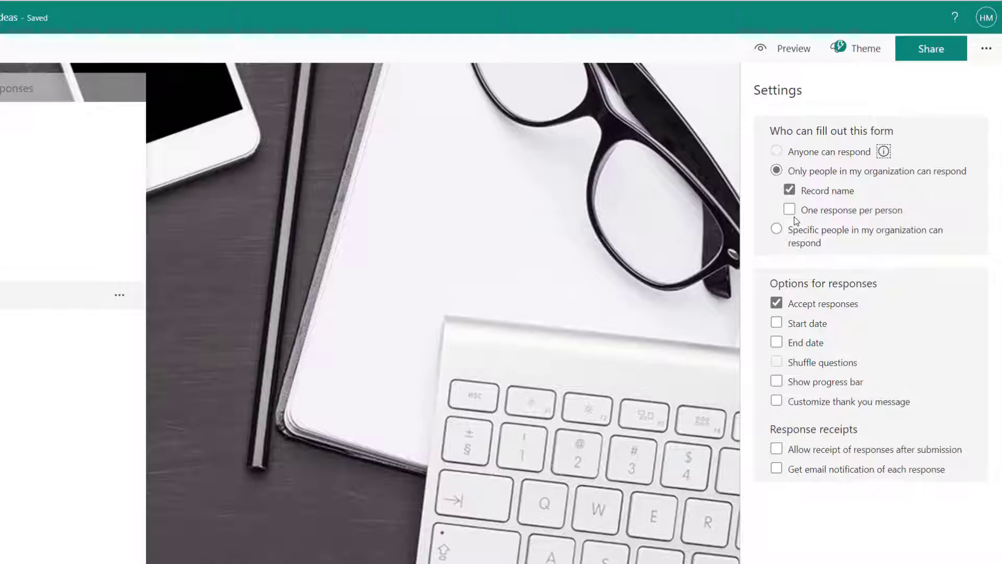
left_click(776, 171)
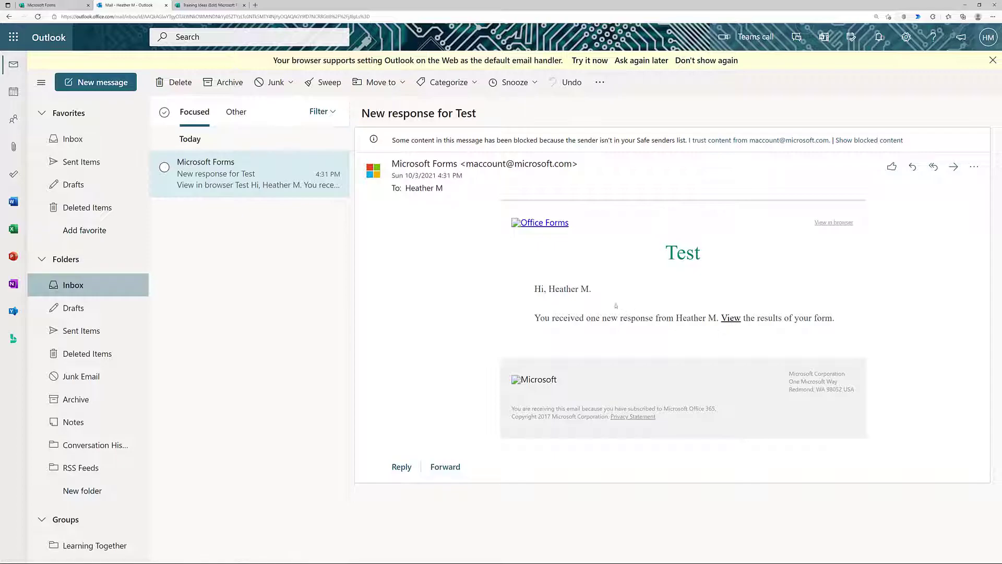
- Show the Training Ideas Responses summary: 3 responses, all answering Yes
left_click(187, 5)
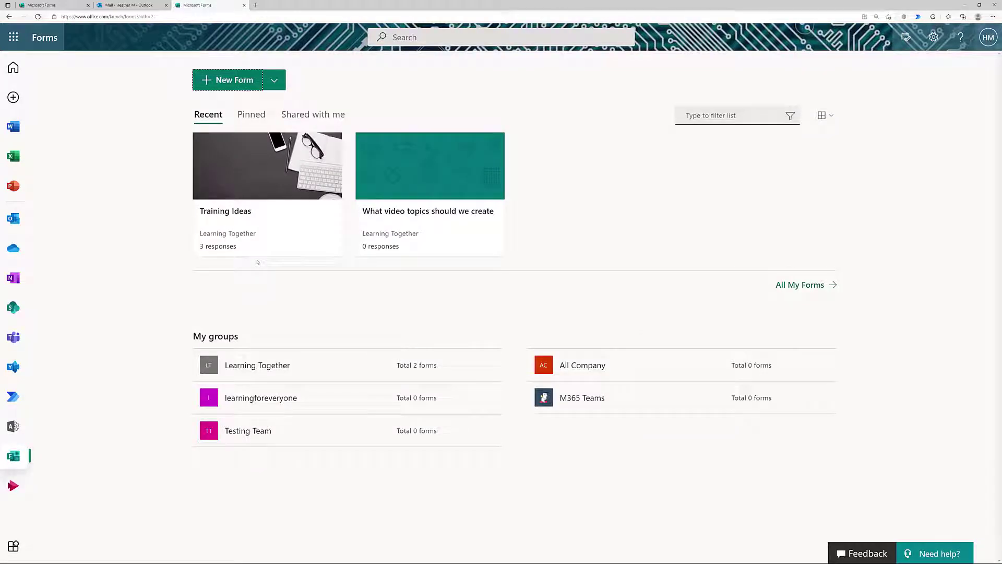
left_click(248, 182)
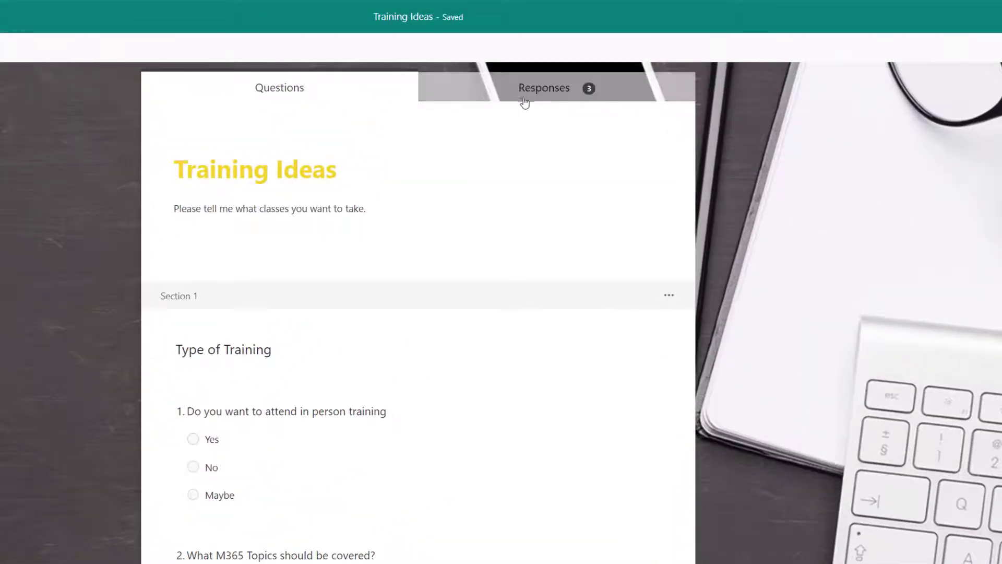
left_click(556, 71)
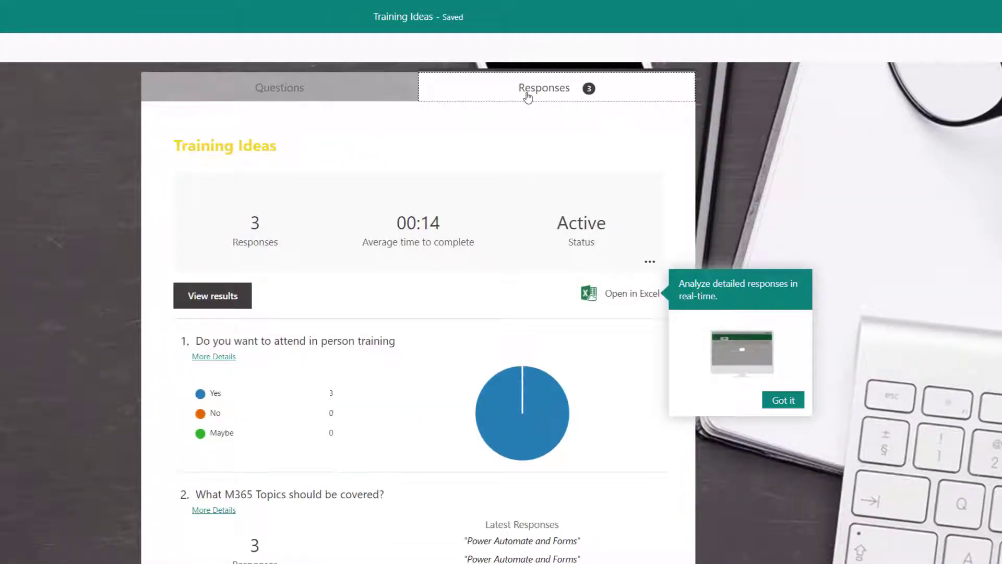
left_click(785, 400)
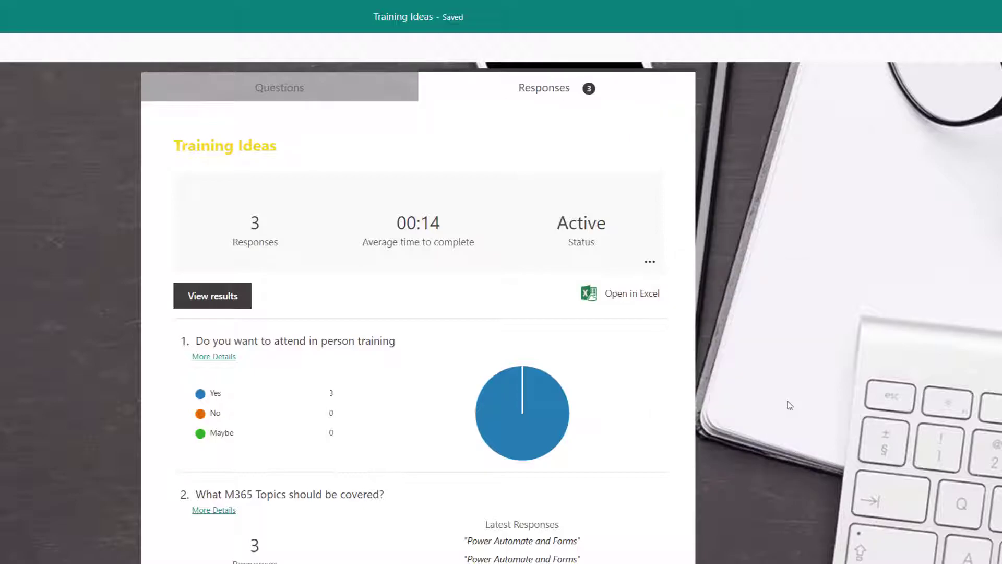
- Review each of the three respondents' individual answers, then return to the summary
left_click(215, 295)
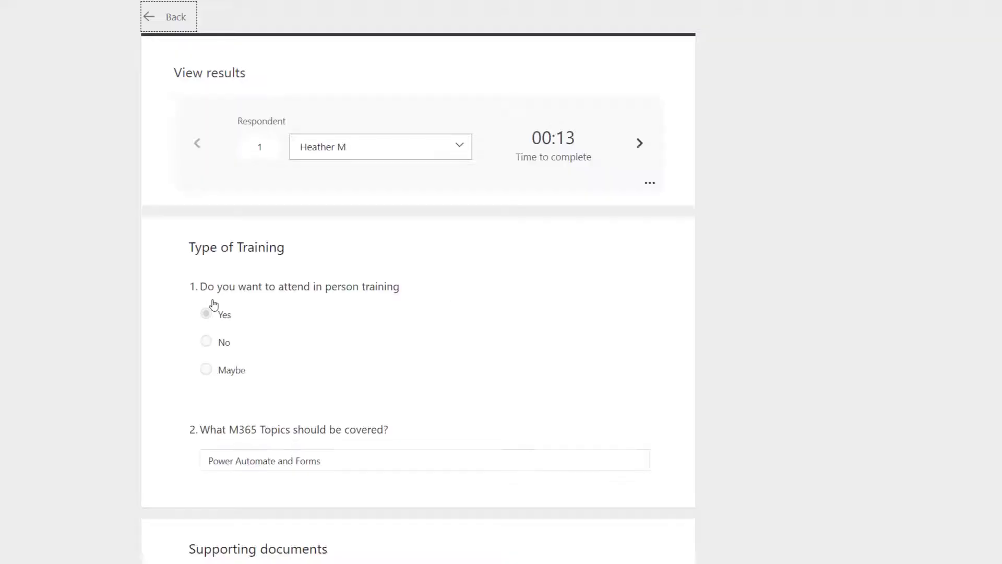
left_click(641, 144)
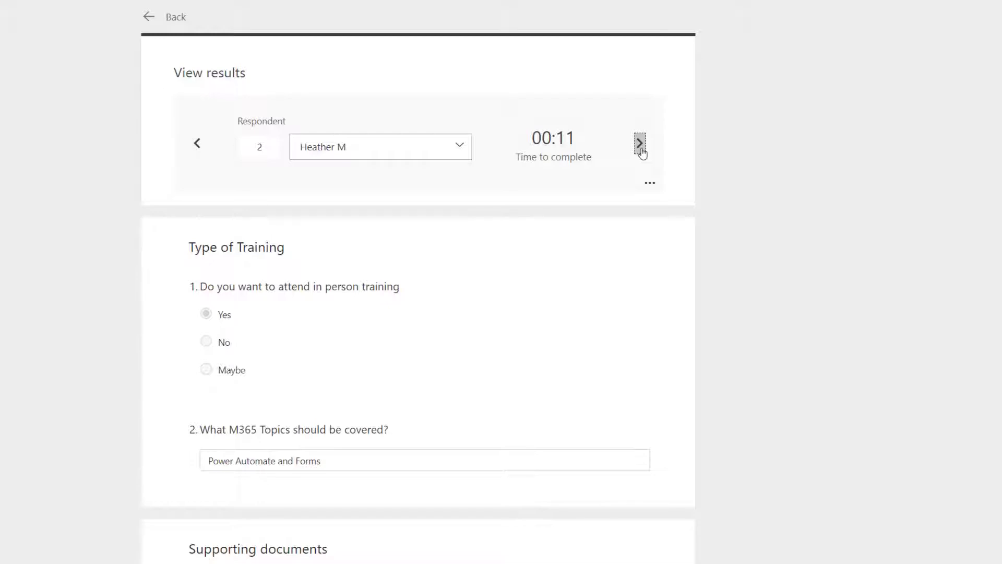
left_click(641, 148)
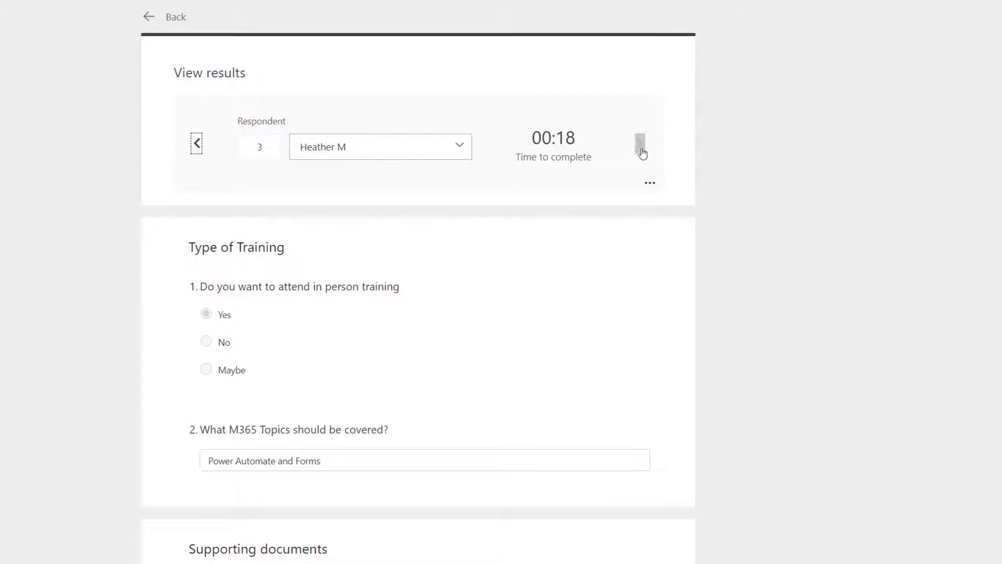
left_click(169, 19)
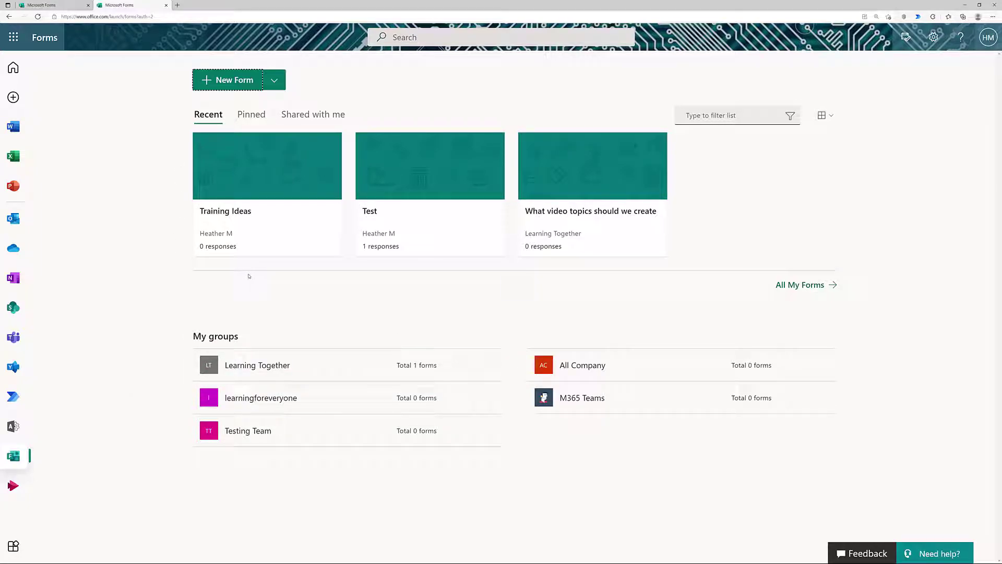
- Choose Move for the Training Ideas card to list the five destination groups
mouse_move(304, 233)
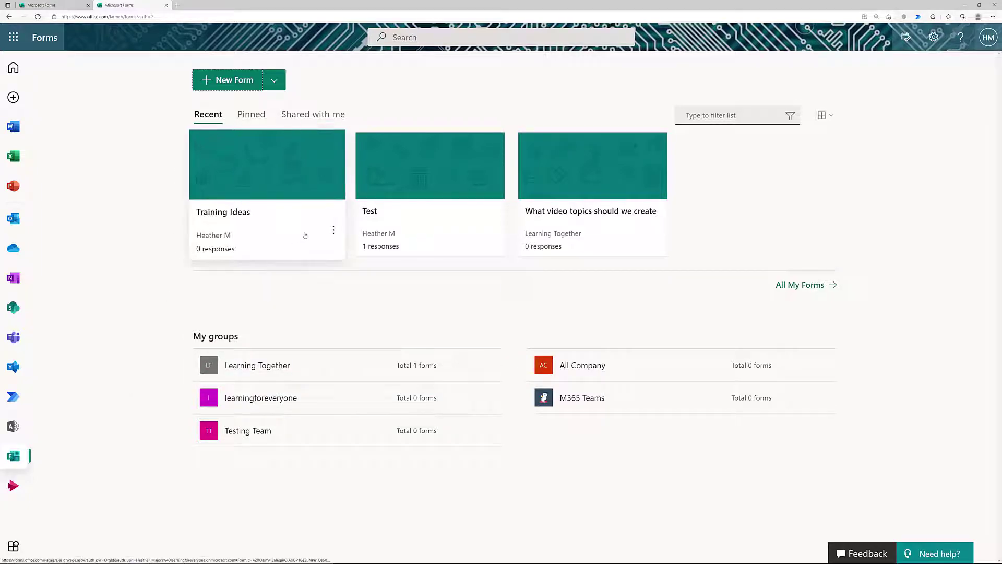
left_click(334, 231)
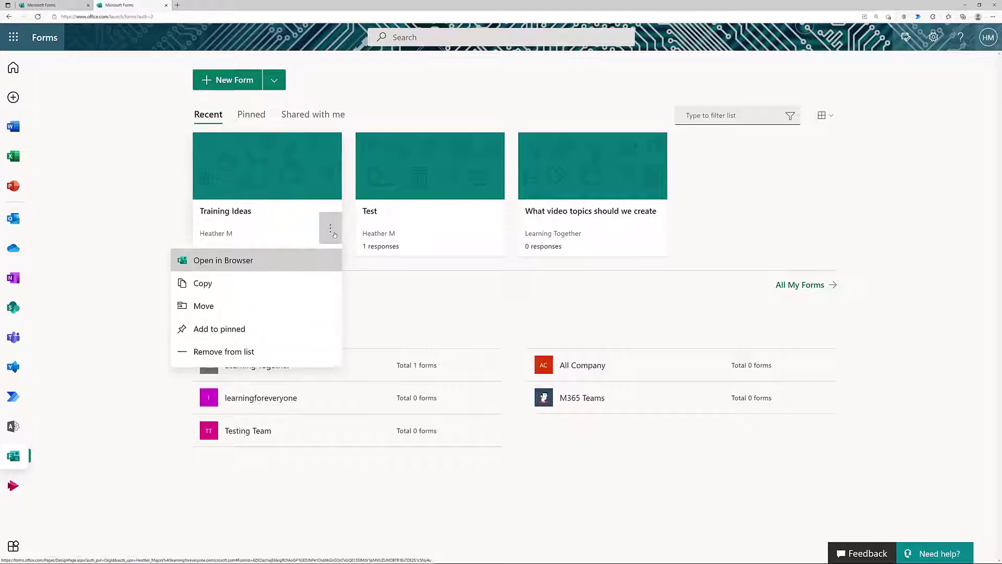
left_click(222, 307)
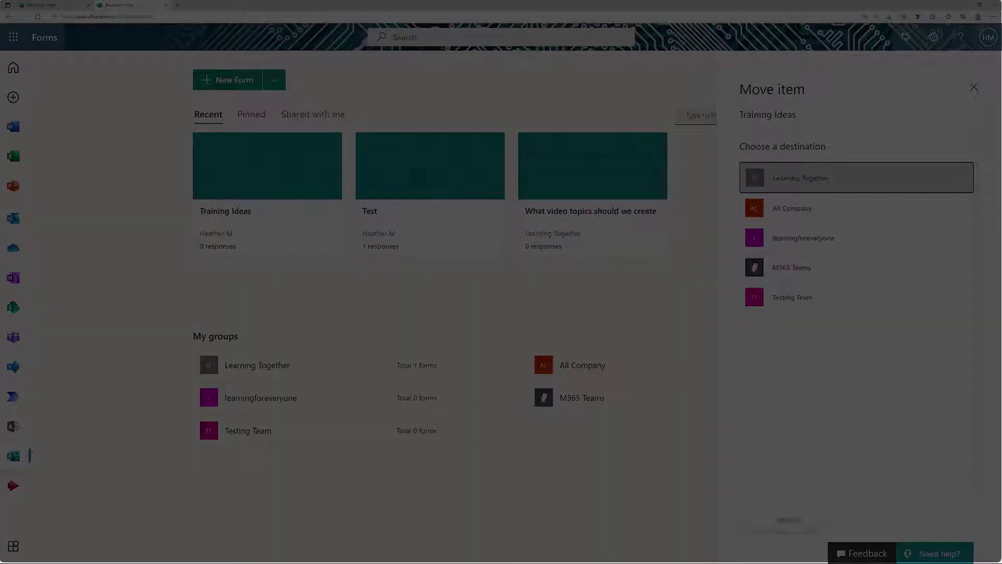
- Move Training Ideas into the Learning Together group
left_click(783, 522)
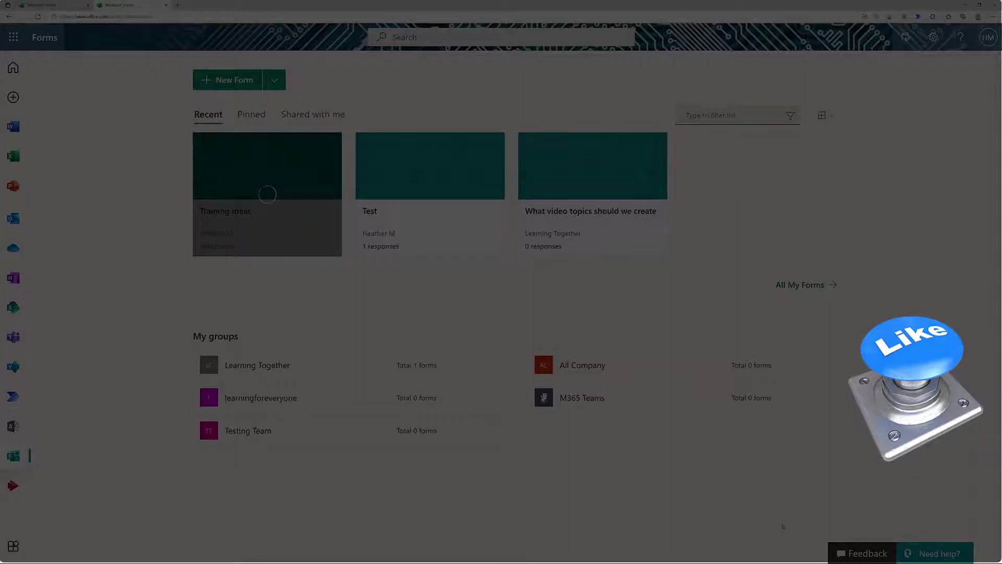